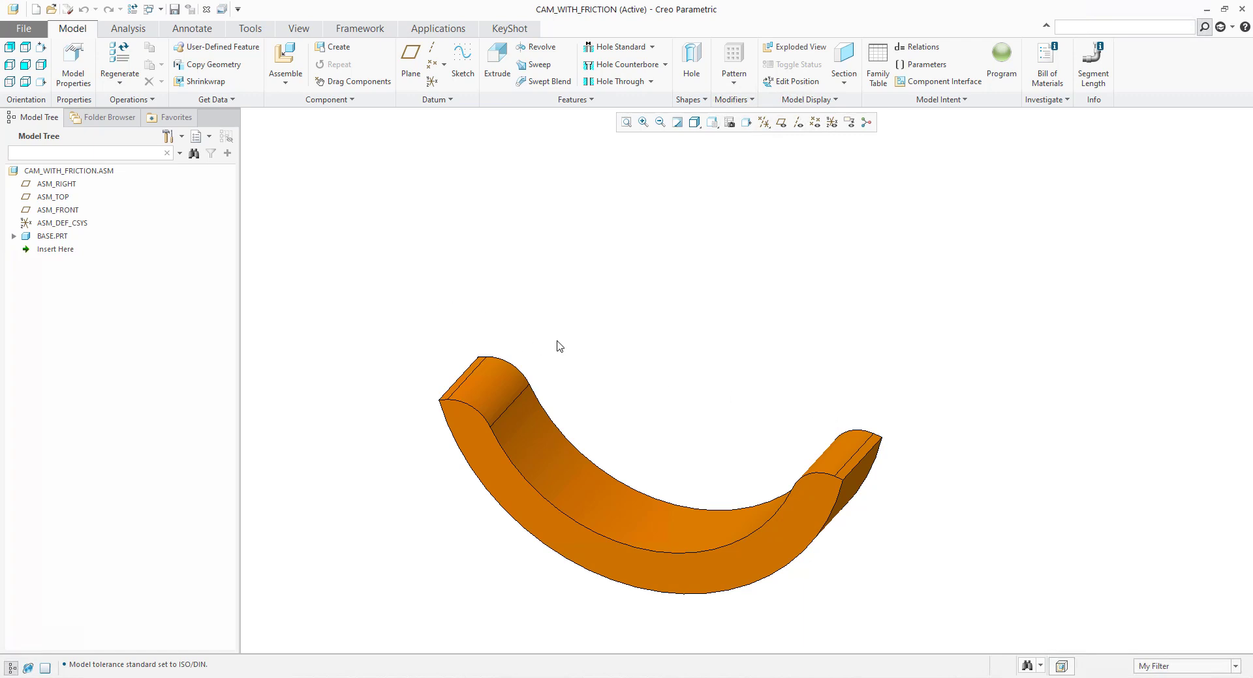
Insert 4kside-logo.prt into the assembly and move the disc near the curved base.
left_click(288, 59)
double_click(421, 276)
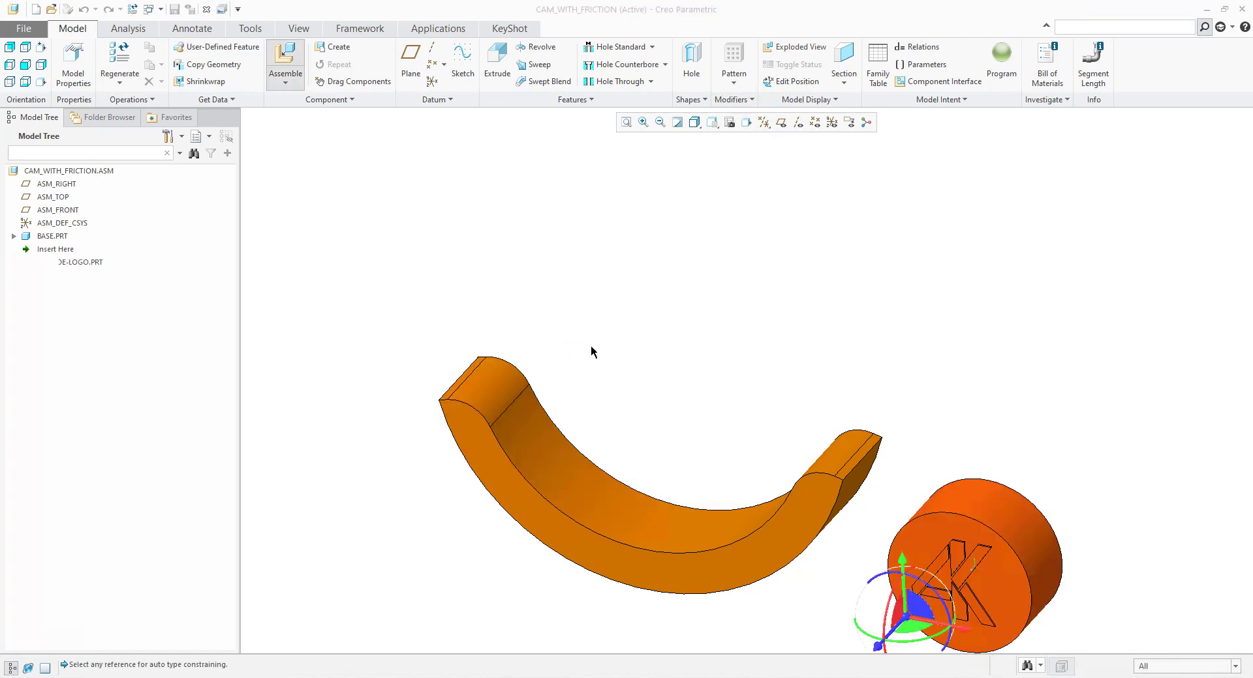
right_click_drag(763, 420, 542, 256, "ctrl+alt")
middle_click_drag(542, 256, 515, 372)
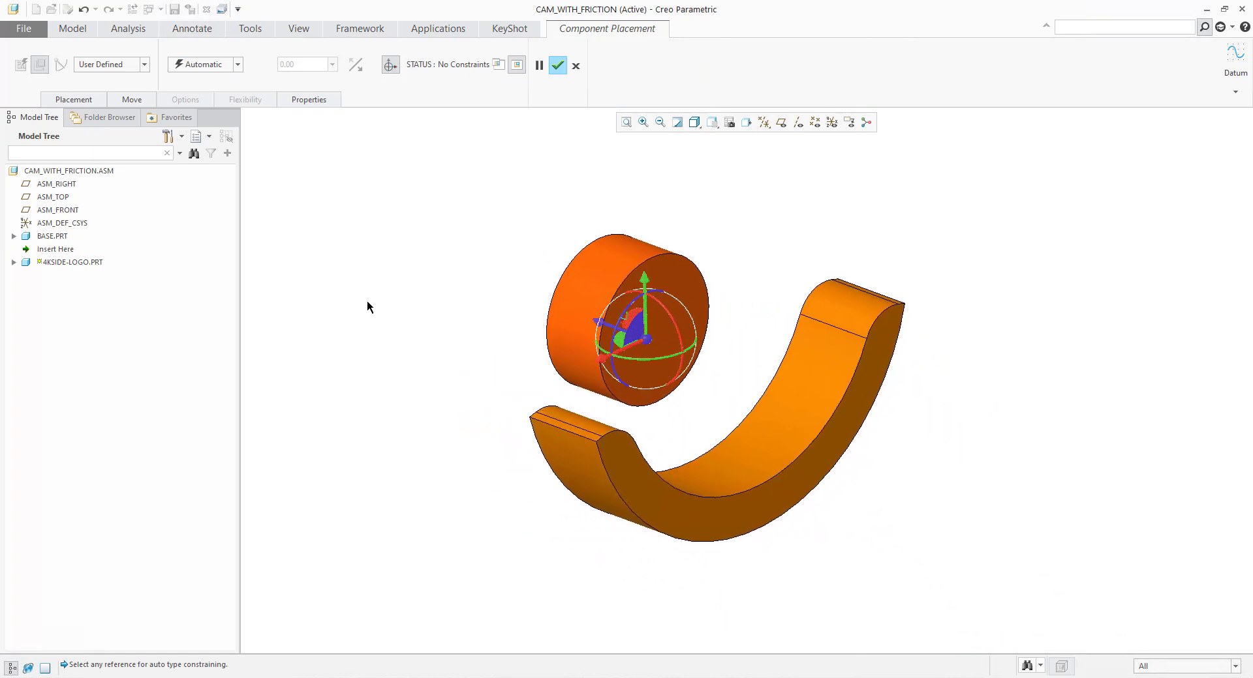
Give the disc a Planar connection between its flat face and the base's side face.
left_click(99, 64)
left_click(101, 138)
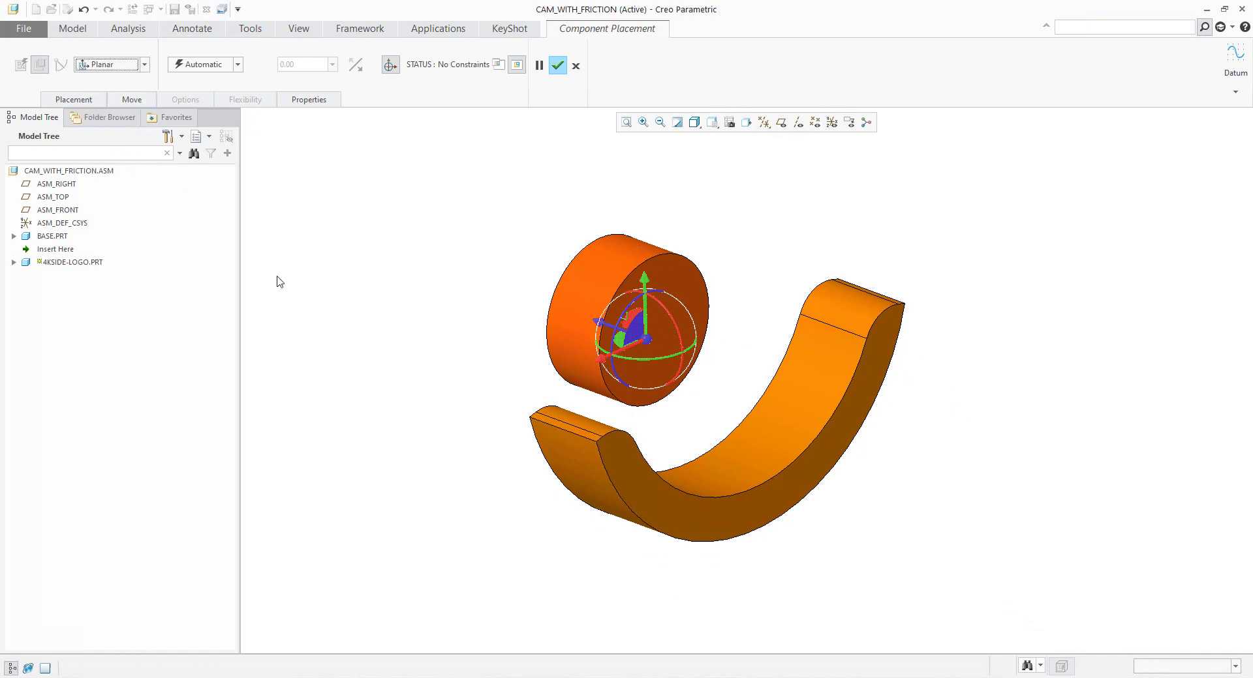
left_click(672, 294)
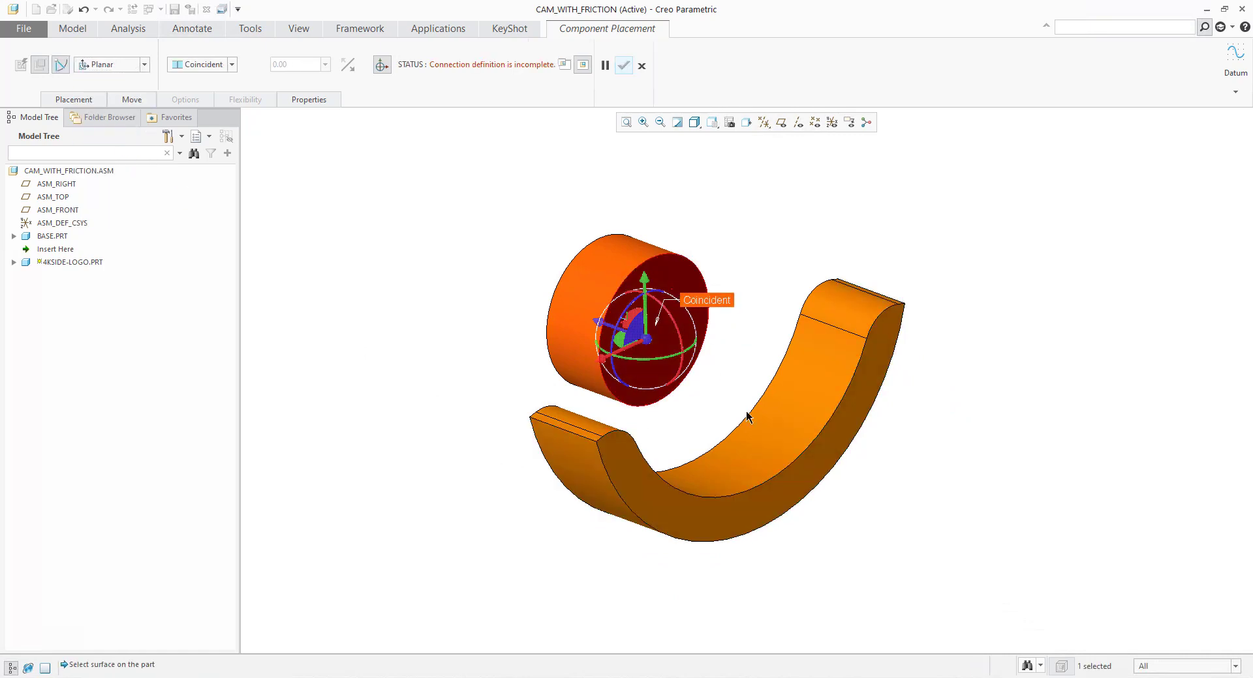
left_click(748, 417)
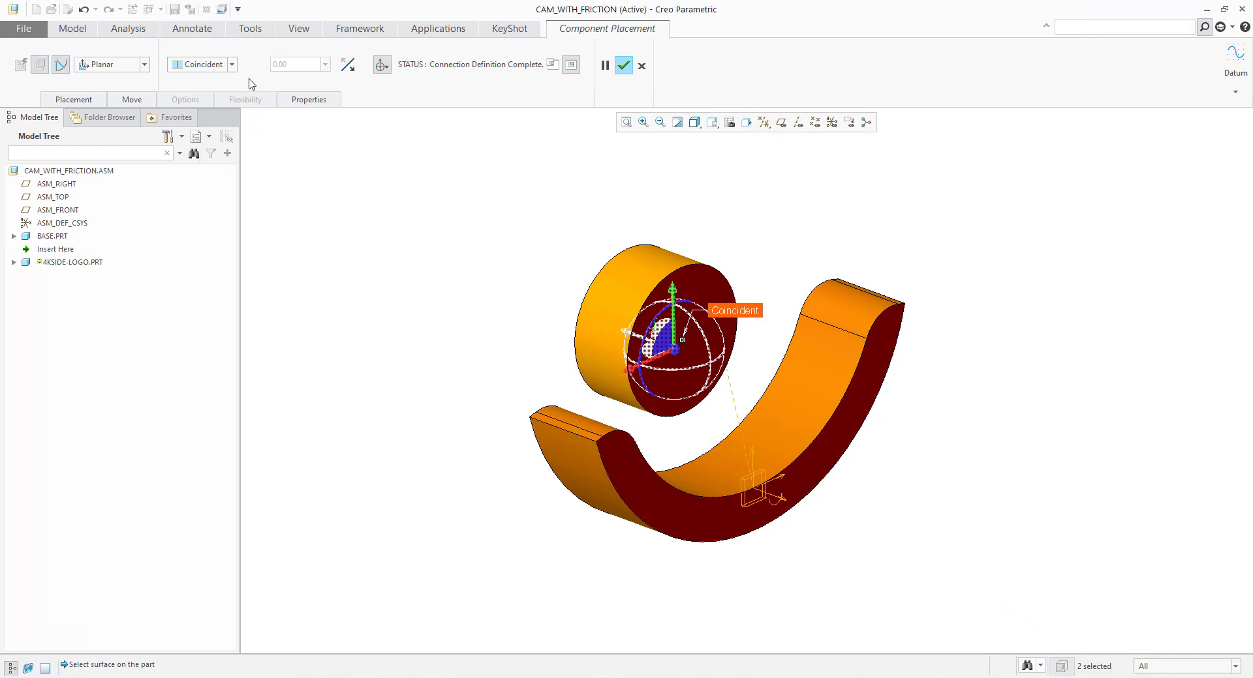
Change the planar constraint to Distance 1.69 and accept the disc's placement.
left_click(204, 65)
left_click(200, 78)
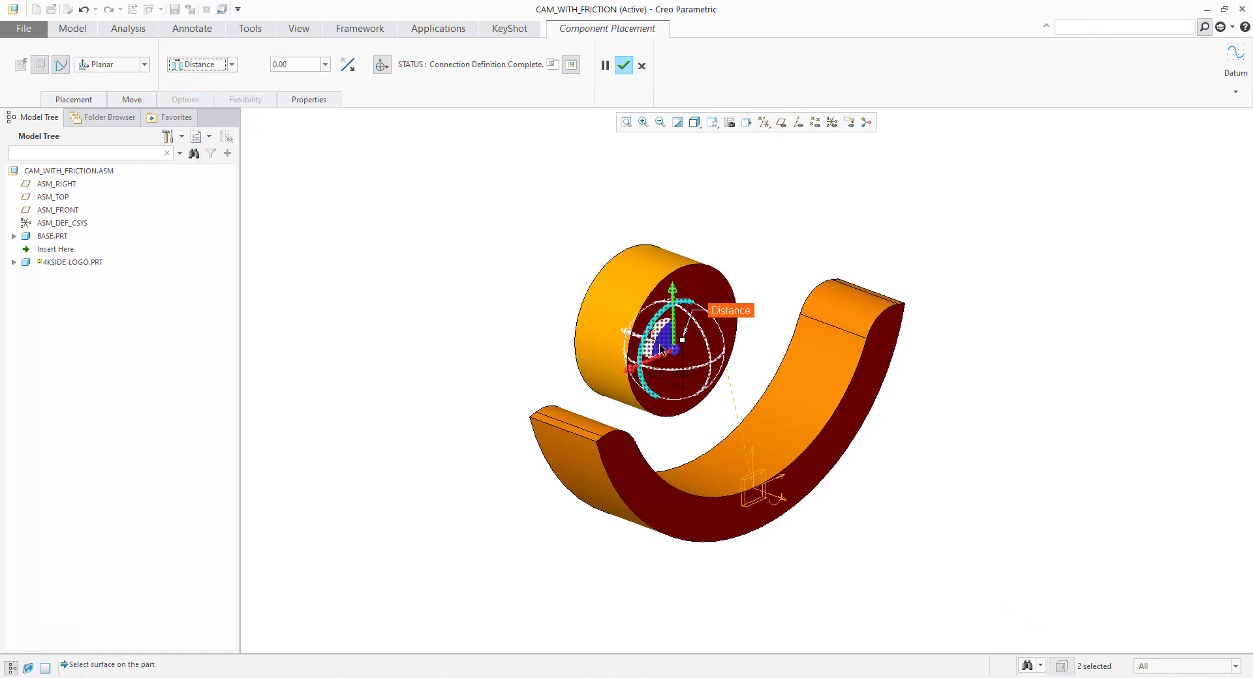
left_click_drag(681, 339, 702, 399)
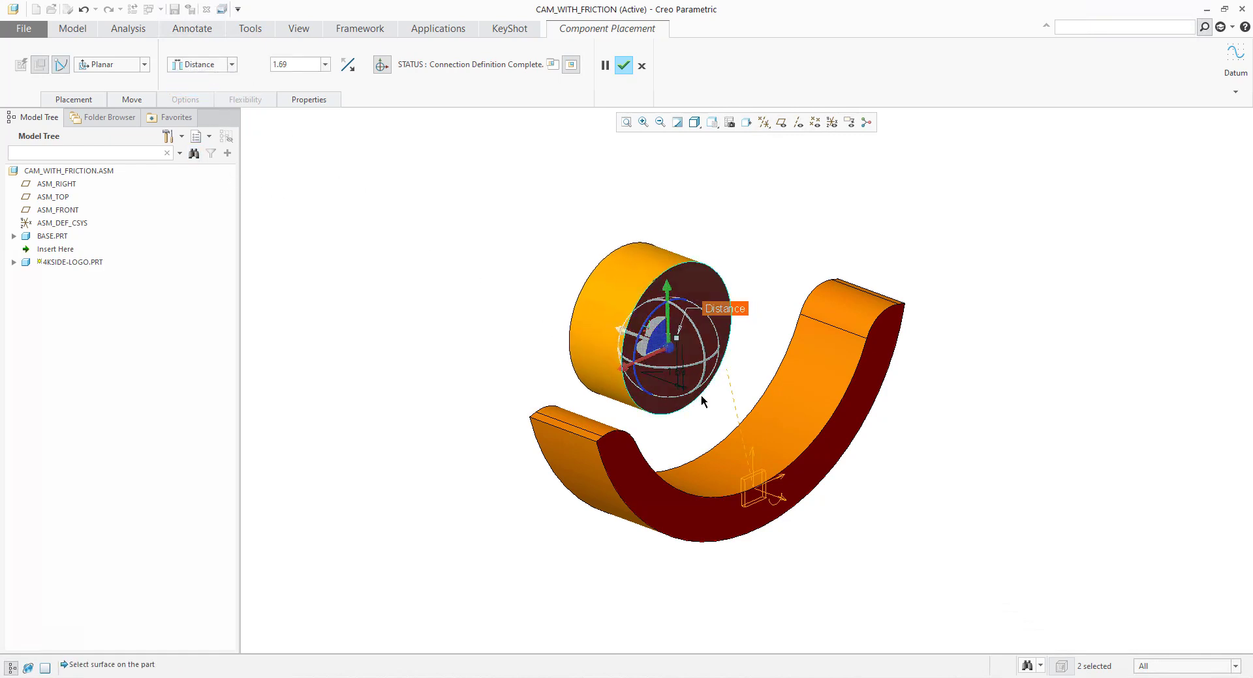
middle_click_drag(702, 399, 809, 284)
scroll(812, 409, "down", 3)
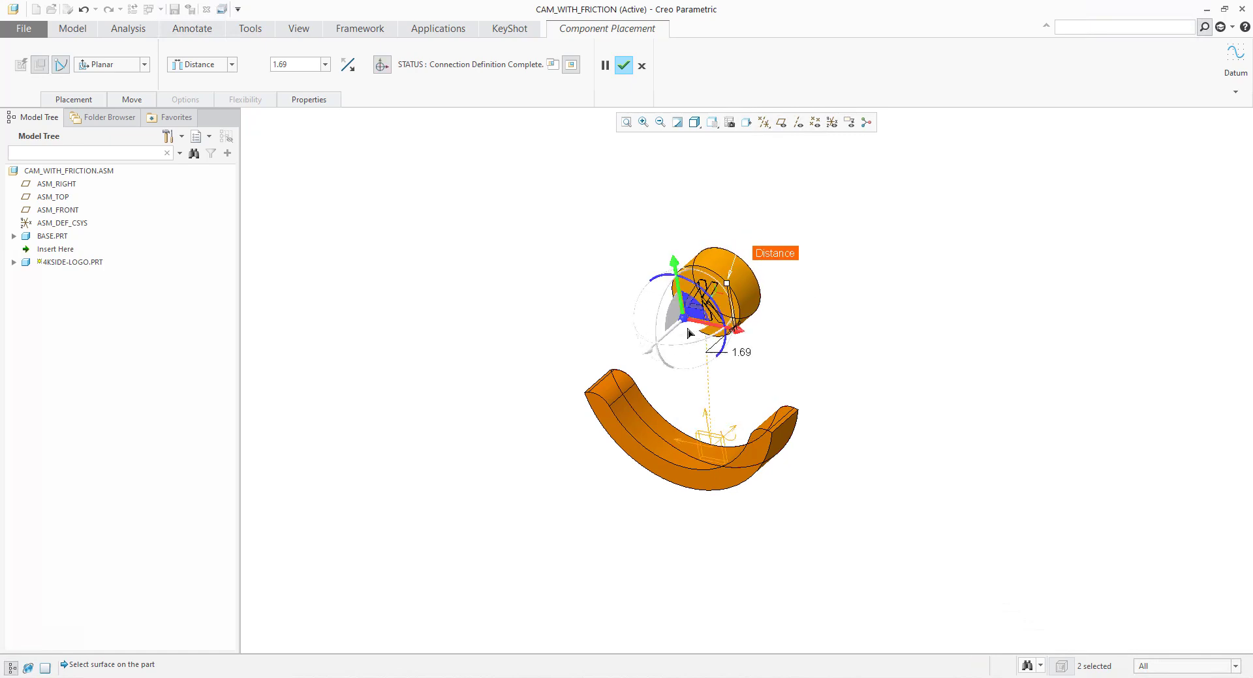
middle_click_drag(701, 334, 598, 336)
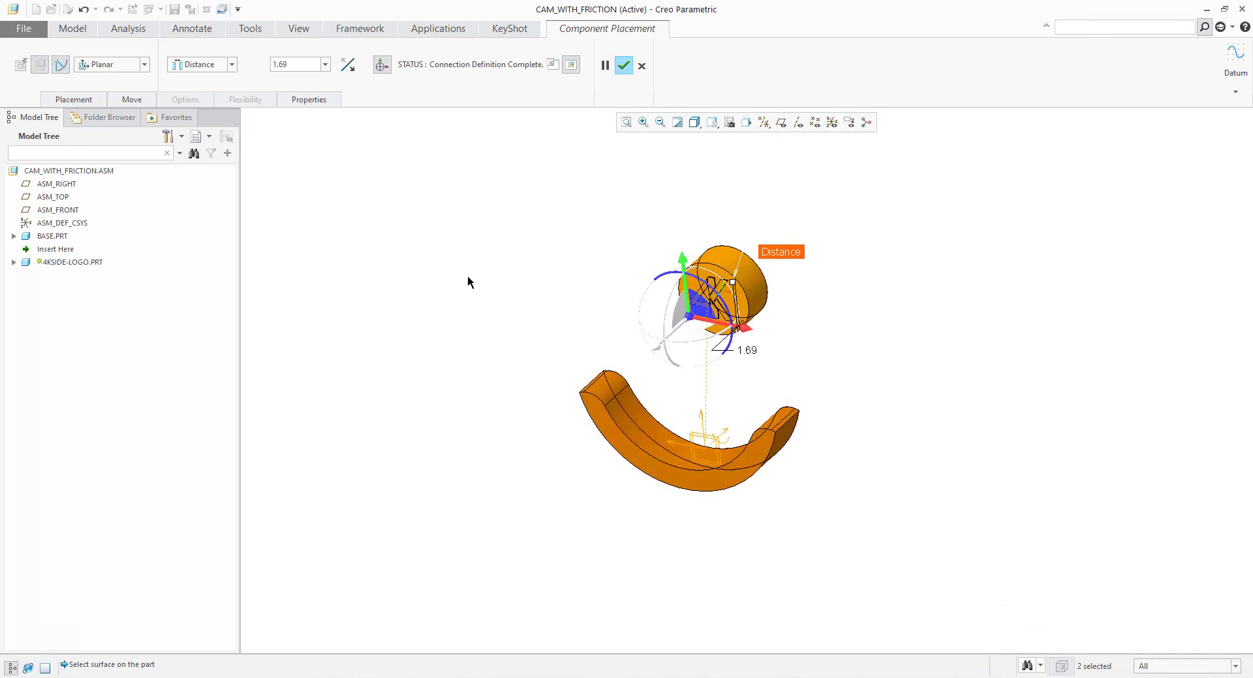
left_click(623, 65)
middle_click_drag(602, 265, 649, 268)
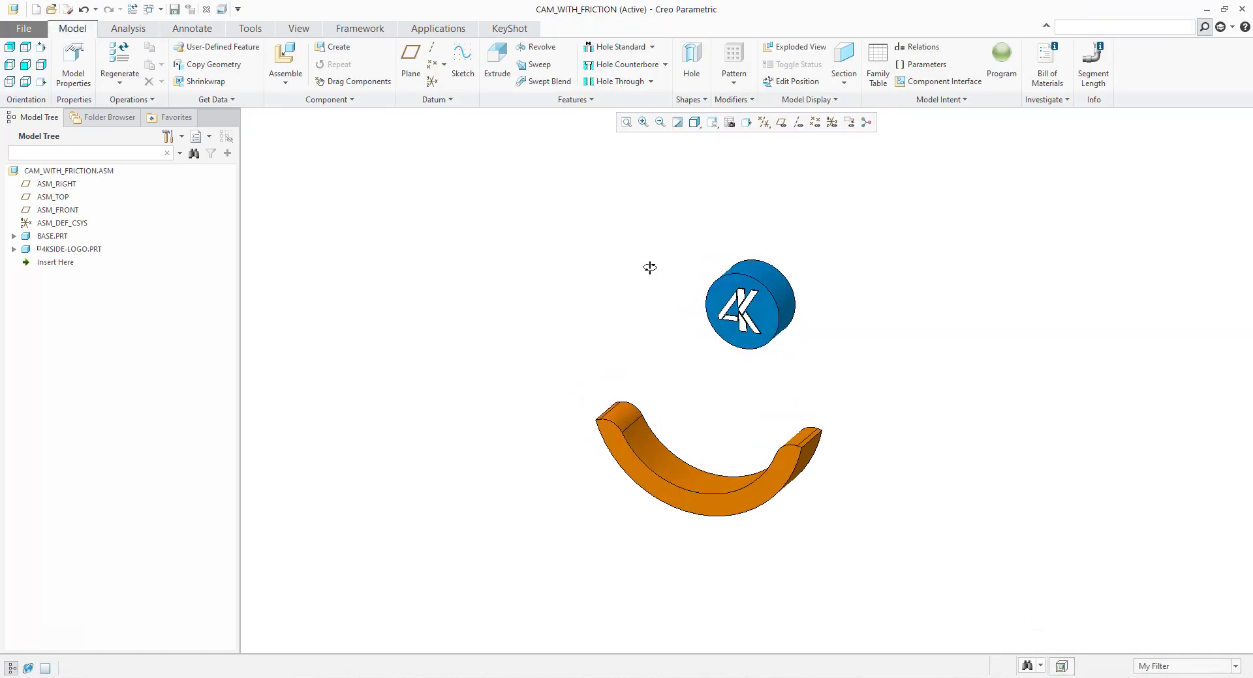
Drag the disc to a new position and save it as snapshot START2.
left_click(349, 82)
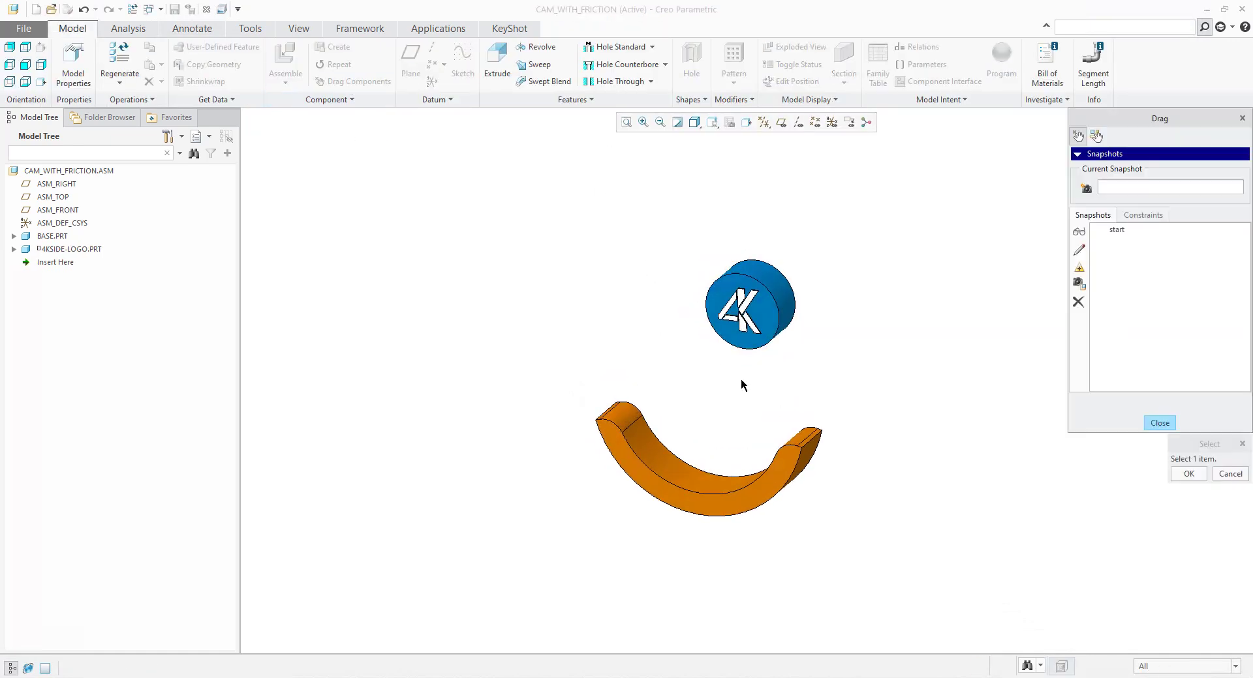
left_click(762, 314)
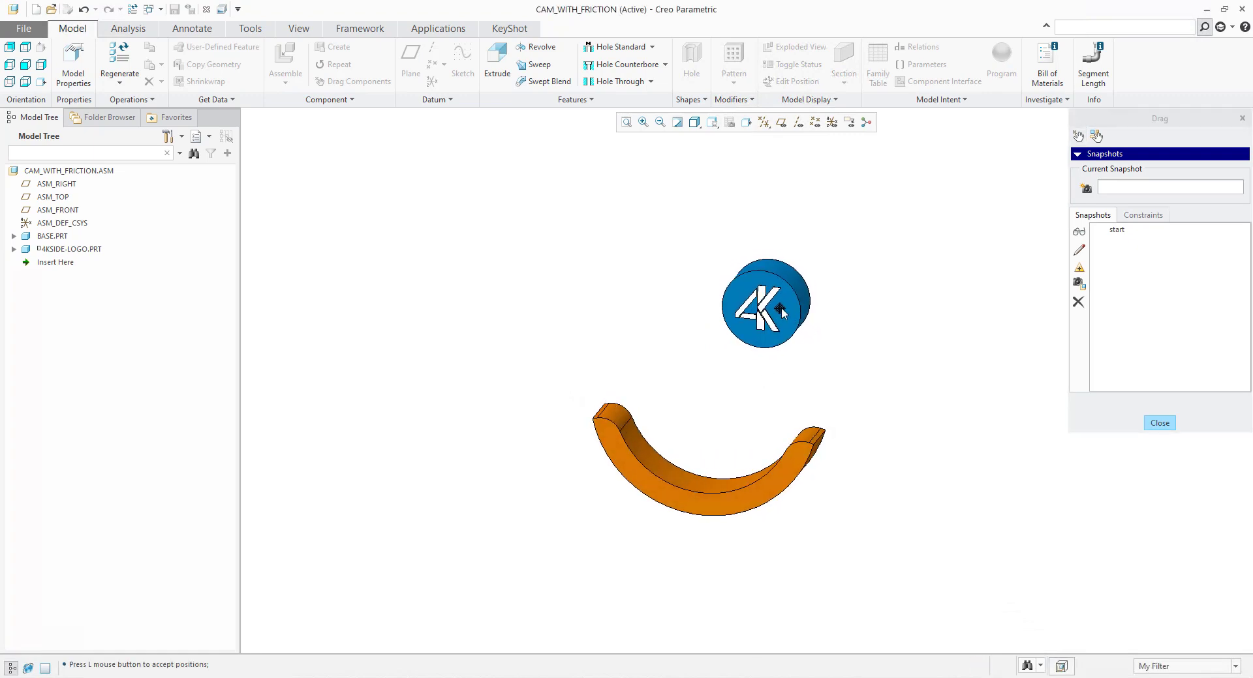
left_click(782, 312)
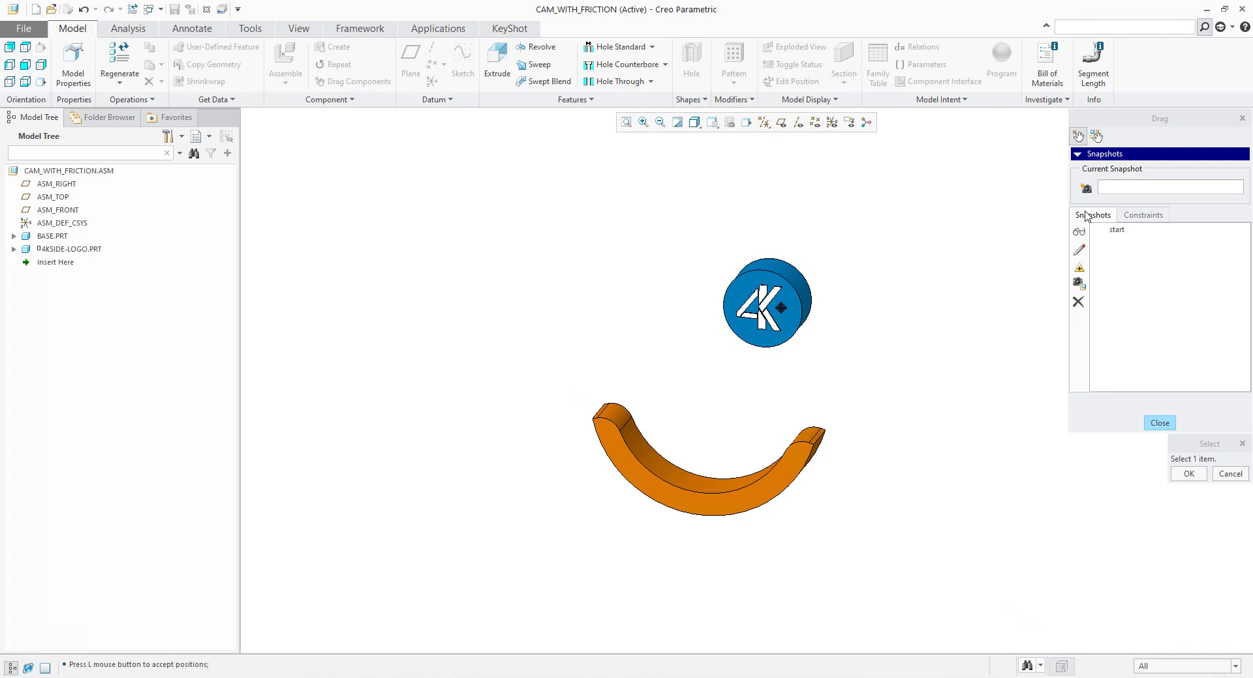
left_click(1085, 188)
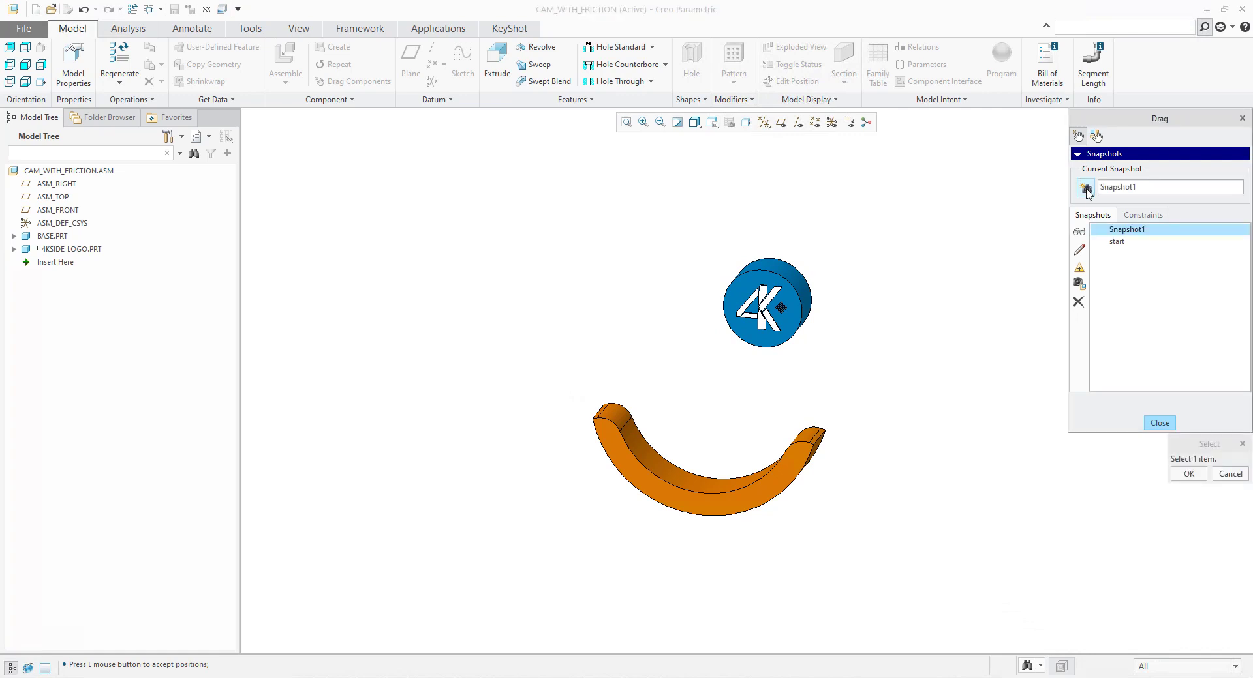
double_click(1124, 188)
type("START2")
key("Return")
left_click(1188, 474)
left_click(1160, 424)
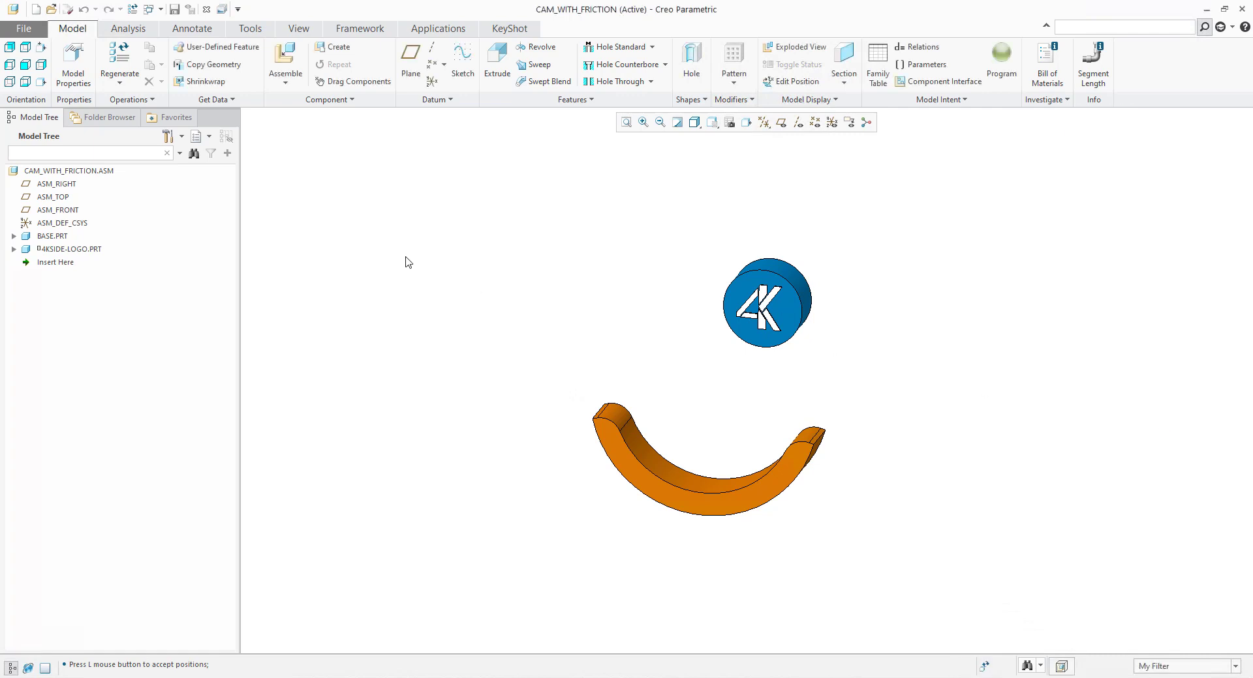
Move the disc elsewhere, then restore the START2 snapshot positions.
left_click(346, 81)
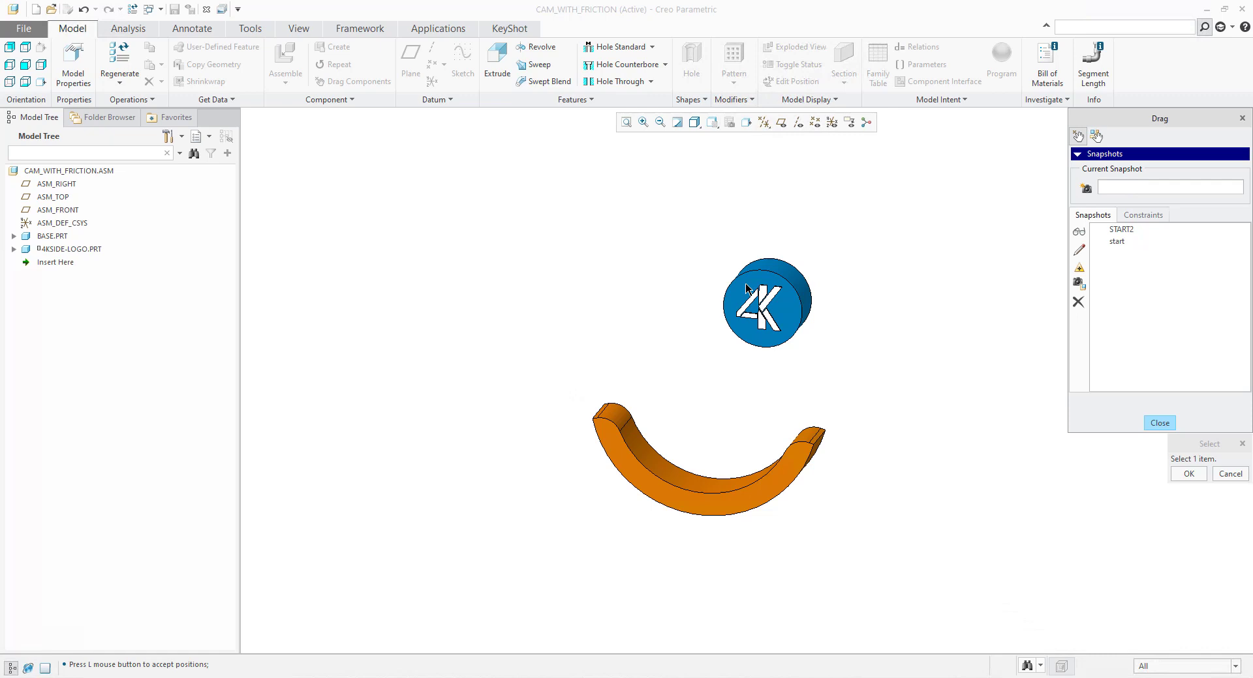
left_click(745, 288)
left_click(683, 285)
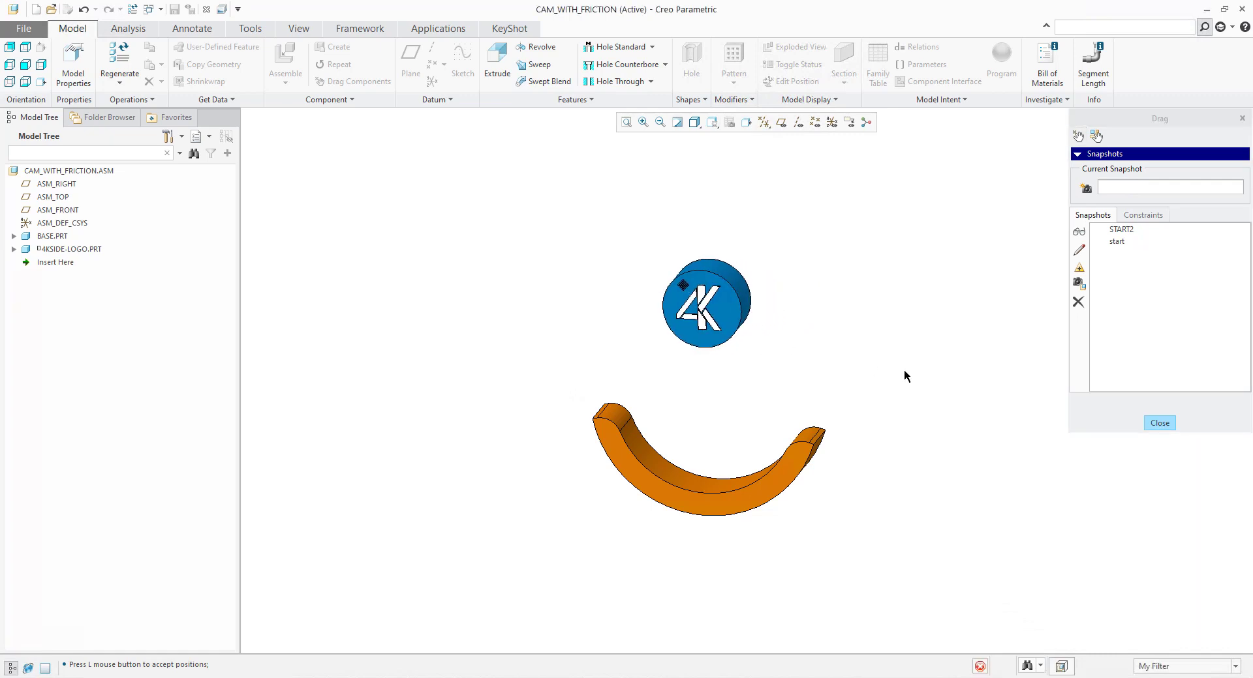
double_click(1121, 230)
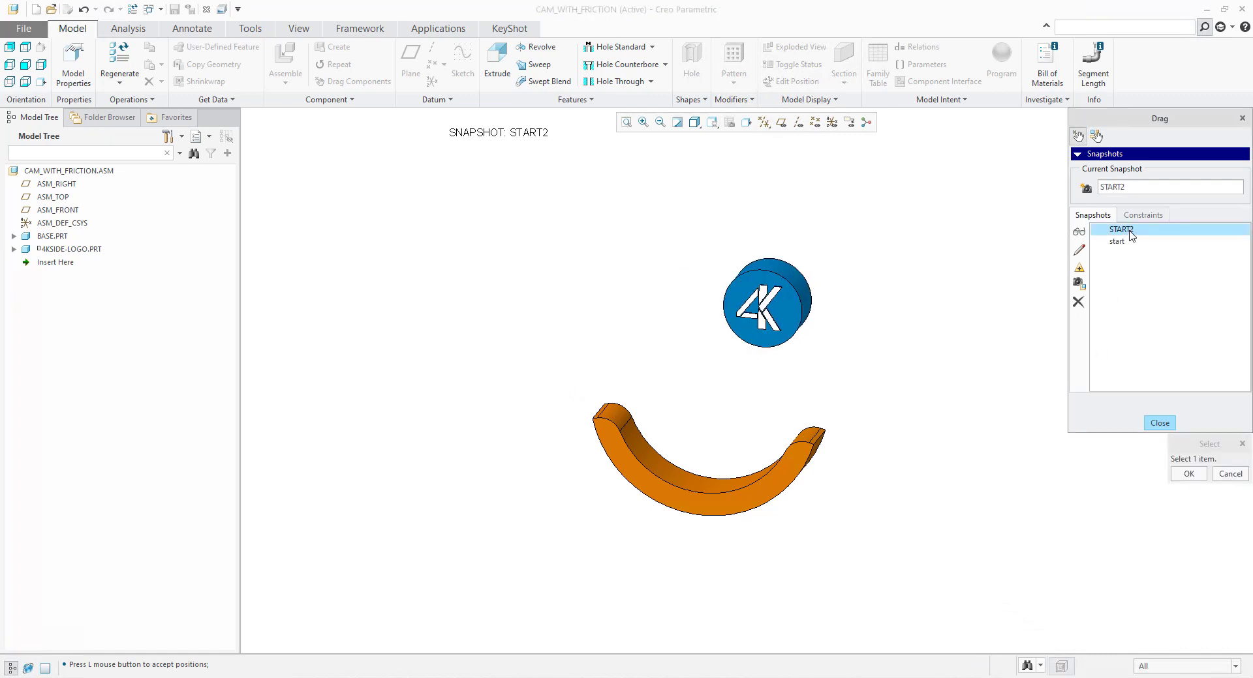
left_click(1189, 474)
left_click(1160, 423)
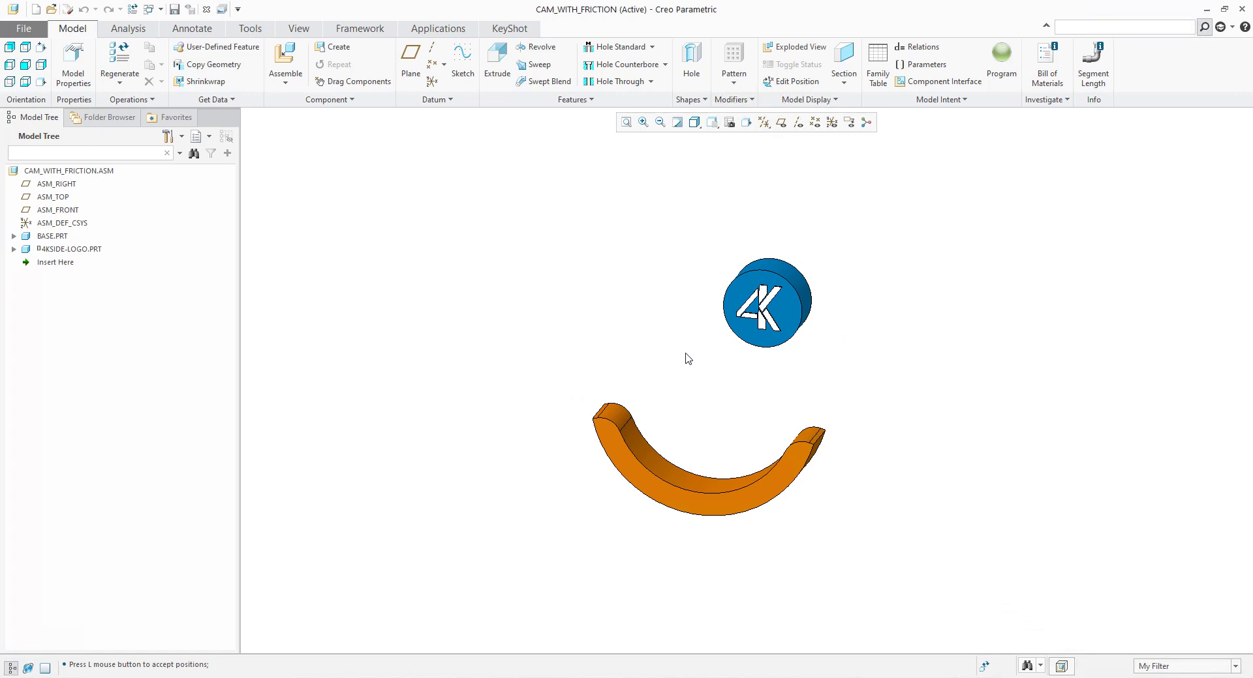
Switch to the Mechanism application environment.
middle_click_drag(682, 359, 659, 354)
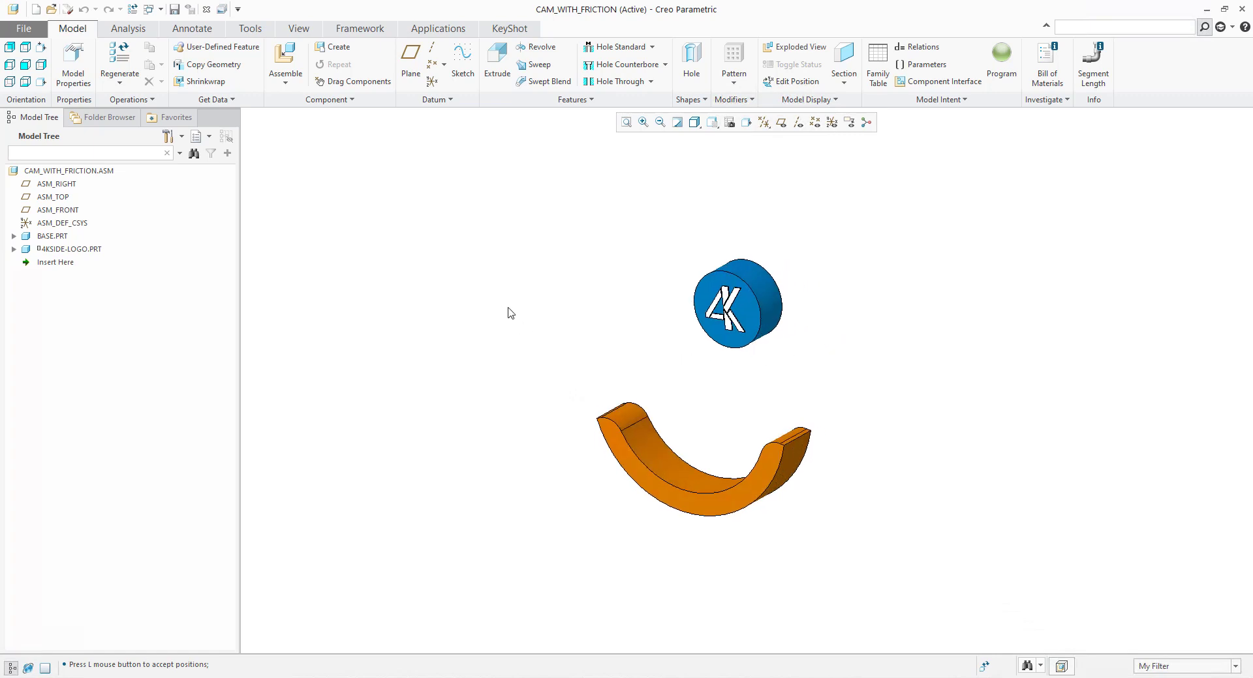
left_click(434, 31)
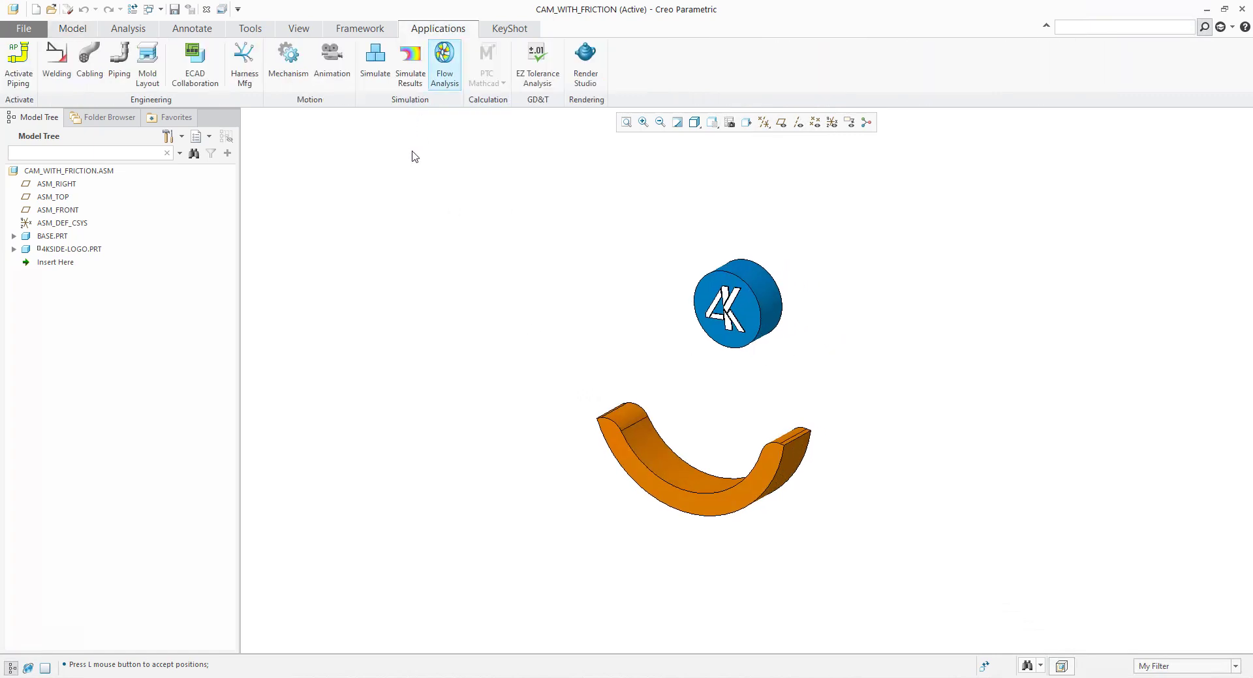
left_click(287, 61)
middle_click_drag(515, 330, 442, 337)
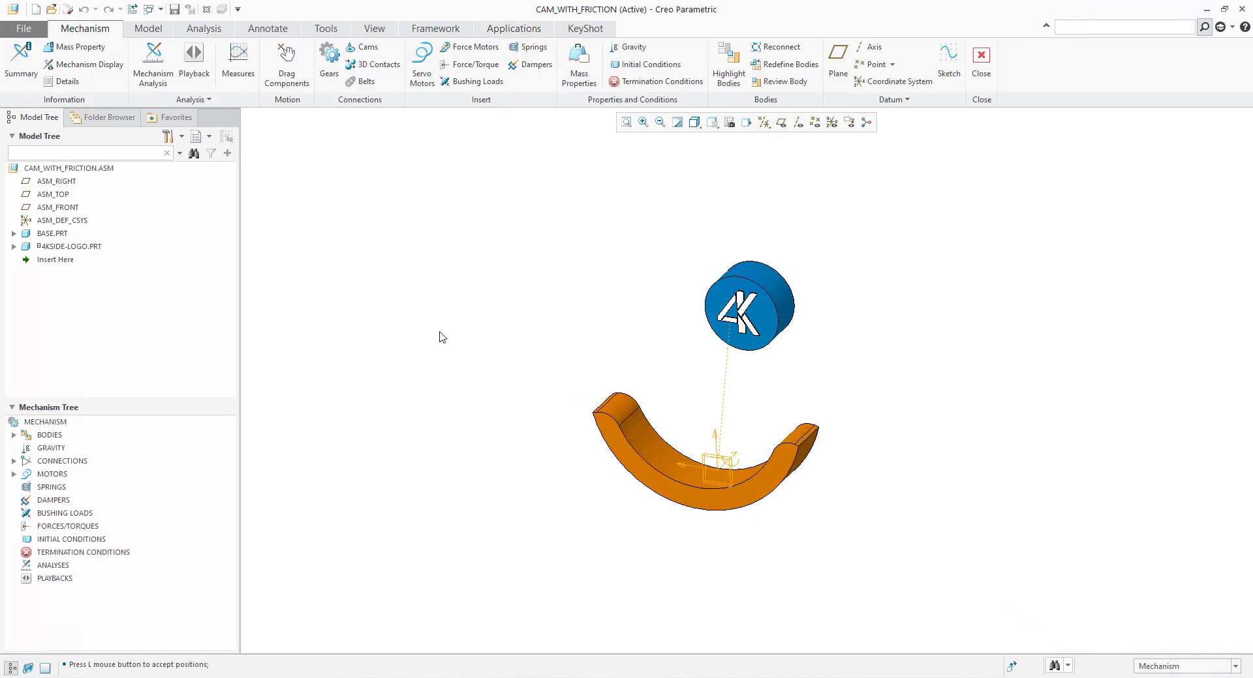
Start a cam-follower connection with the disc's round side as the first cam.
left_click(368, 49)
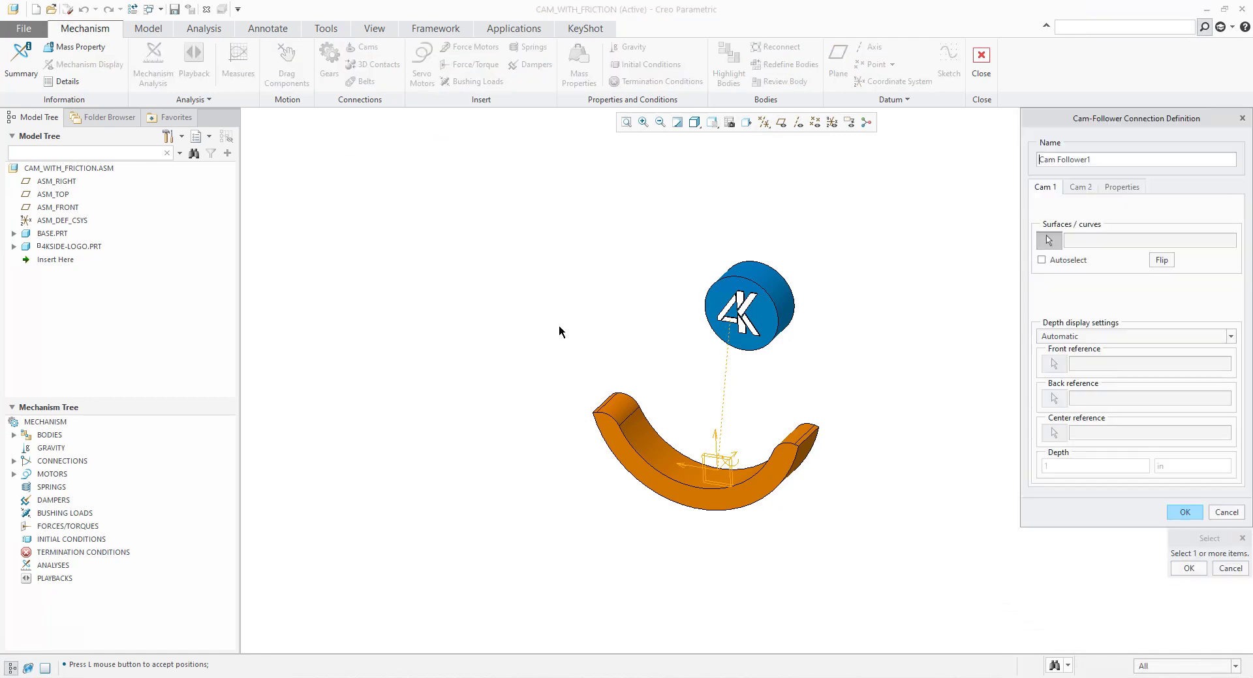
left_click(1042, 260)
middle_click_drag(924, 307, 905, 323)
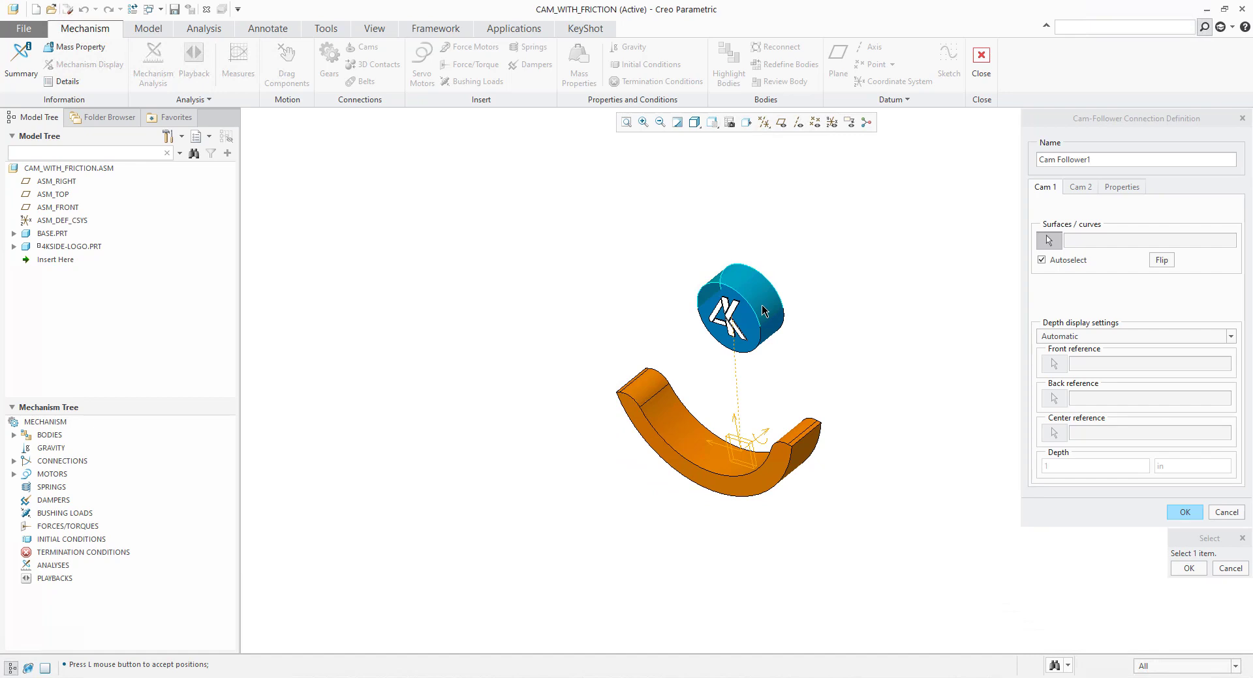
left_click(764, 310)
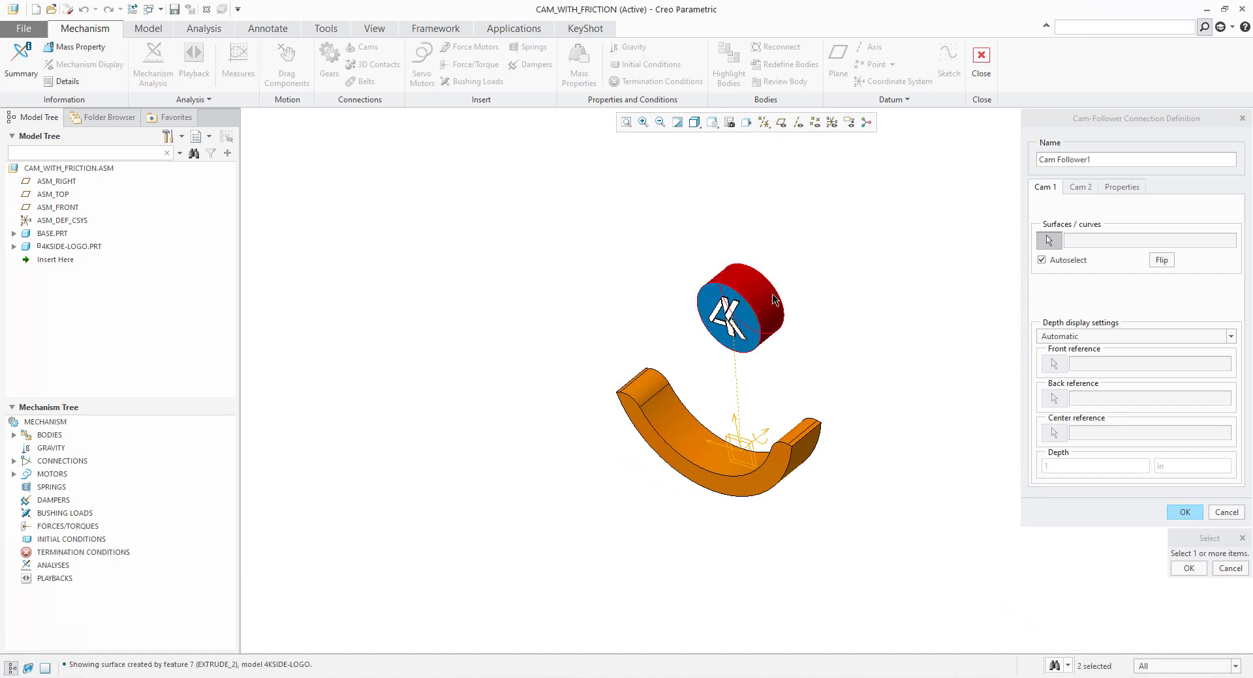
left_click(1193, 572)
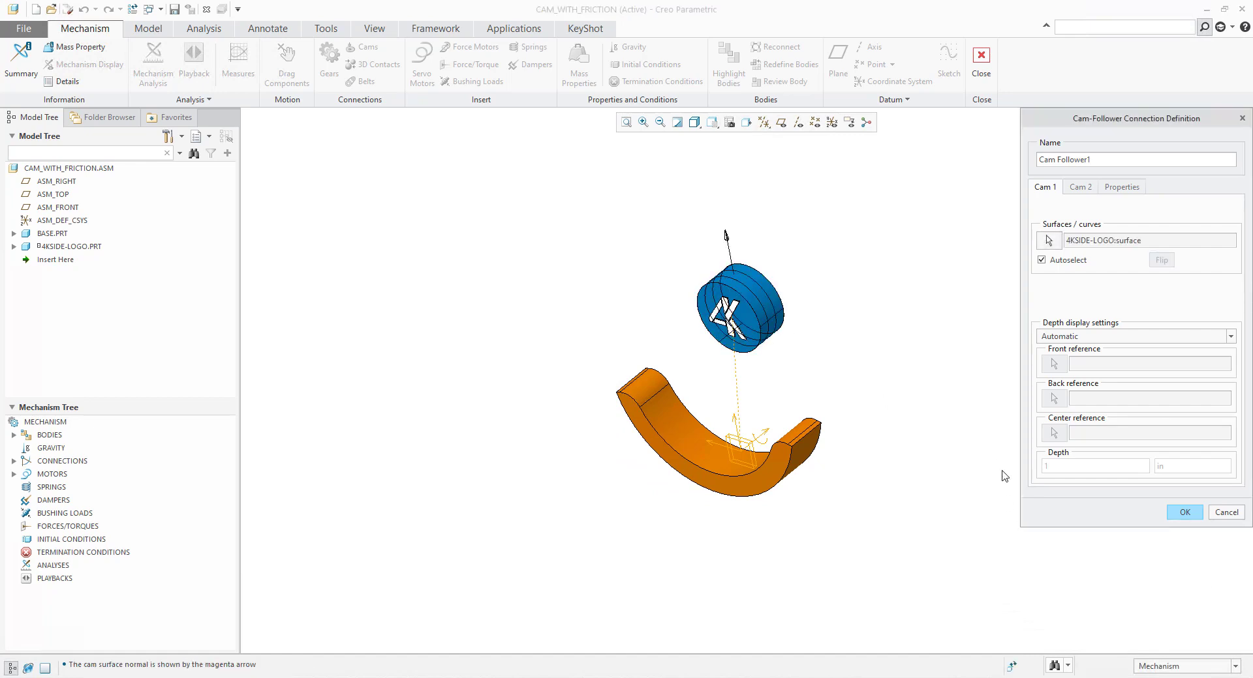
Select the base's right-end, inner curved and left-end surfaces as the second cam.
left_click(1079, 187)
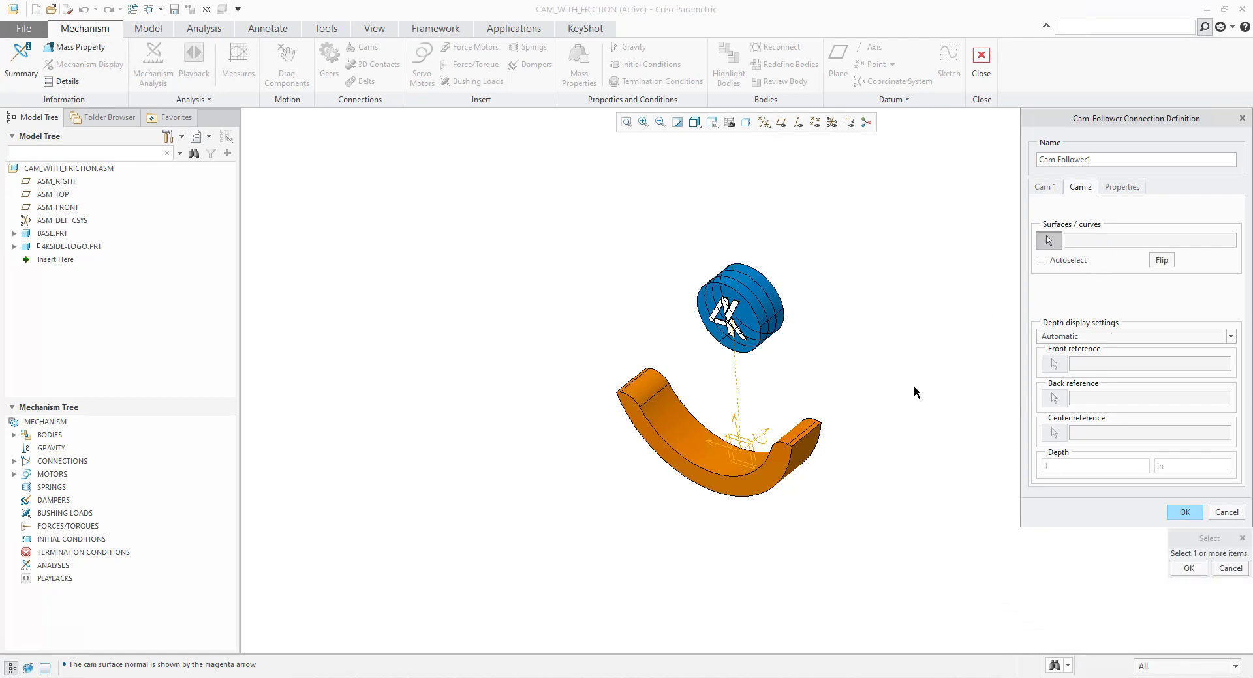
scroll(816, 424, "up", 3)
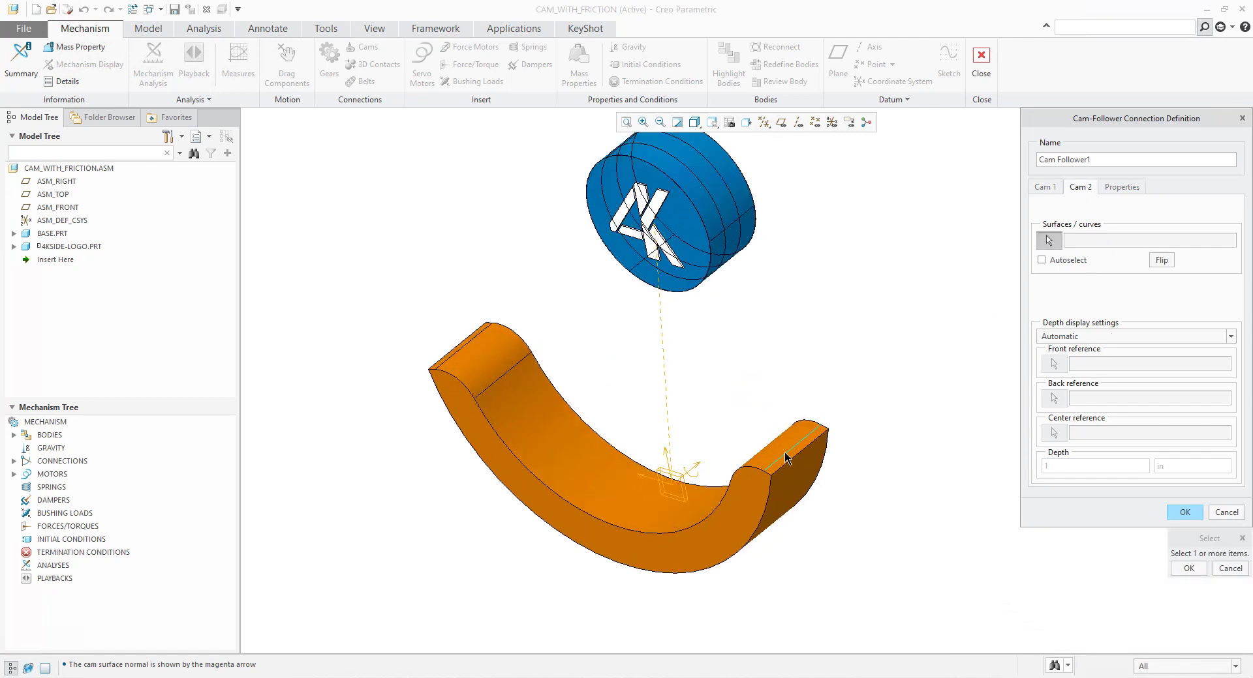
left_click(754, 466)
left_click(531, 432, "ctrl")
left_click(489, 358, "ctrl")
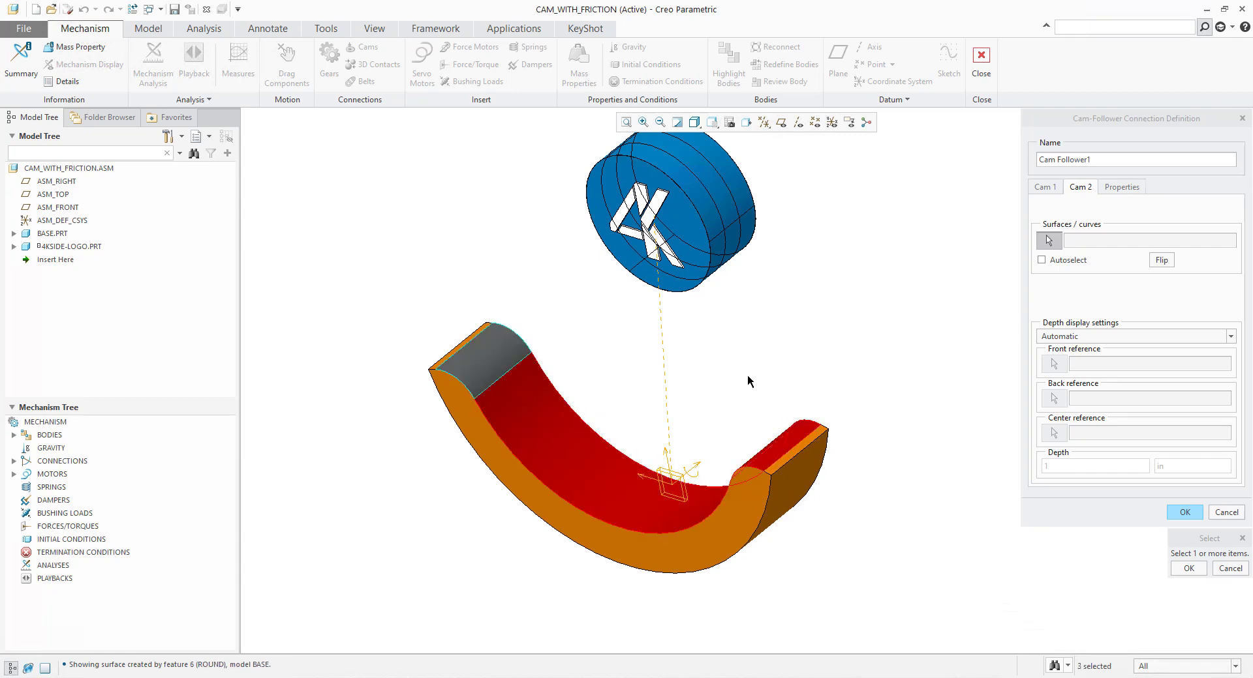
middle_click_drag(749, 382, 698, 347)
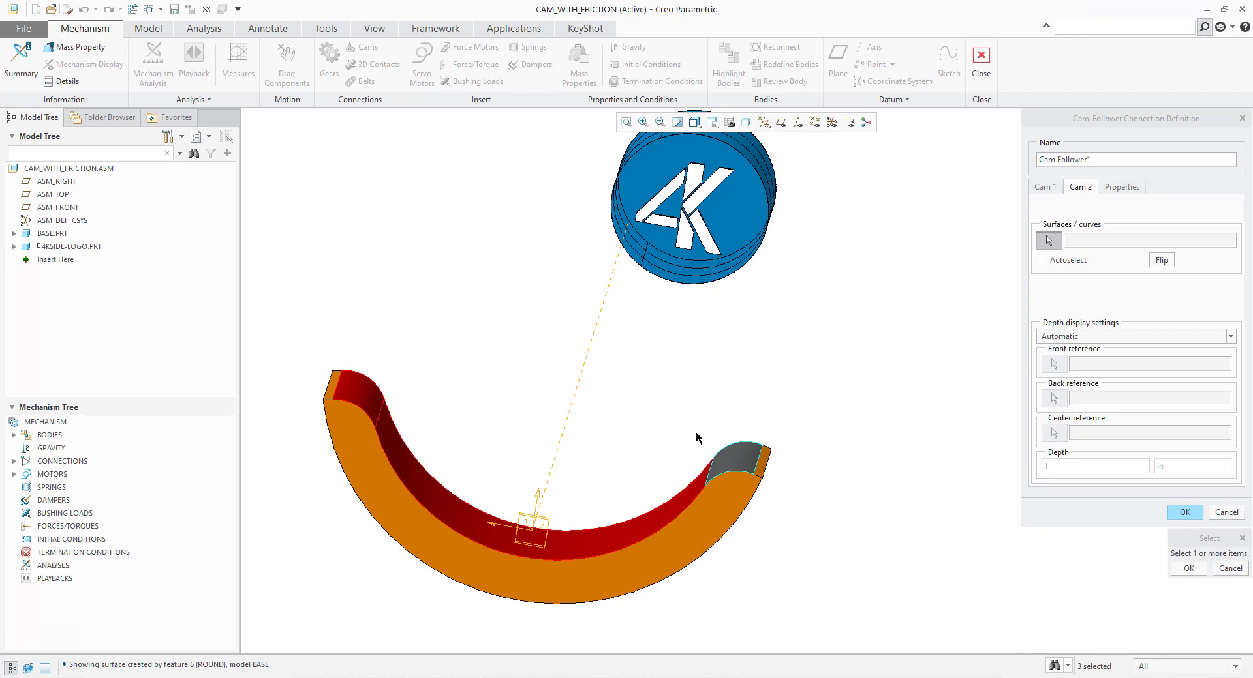
scroll(732, 444, "down", 2)
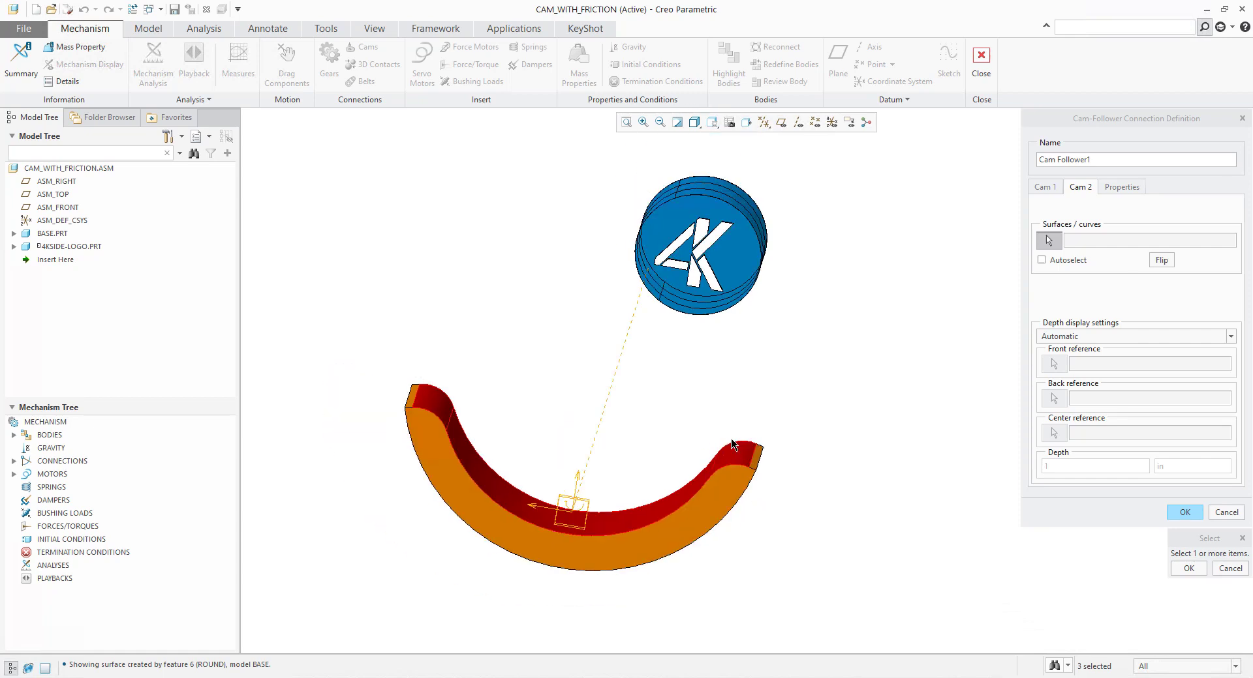
middle_click_drag(713, 425, 695, 421)
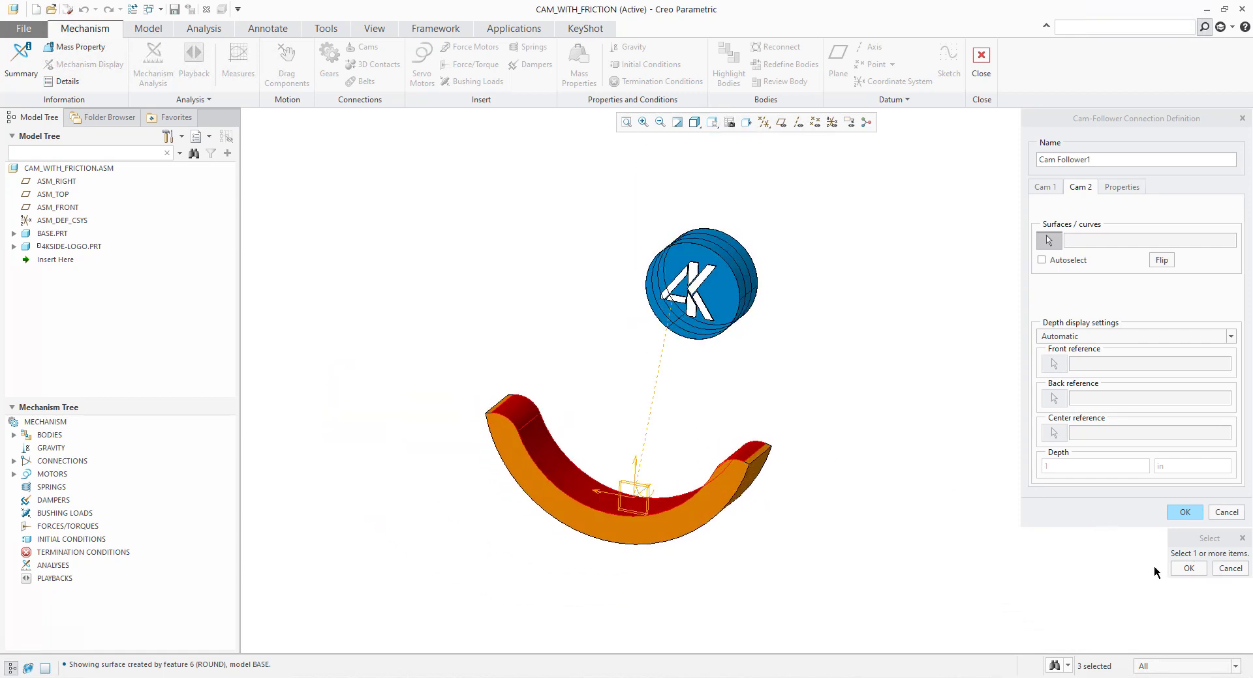
left_click(1189, 569)
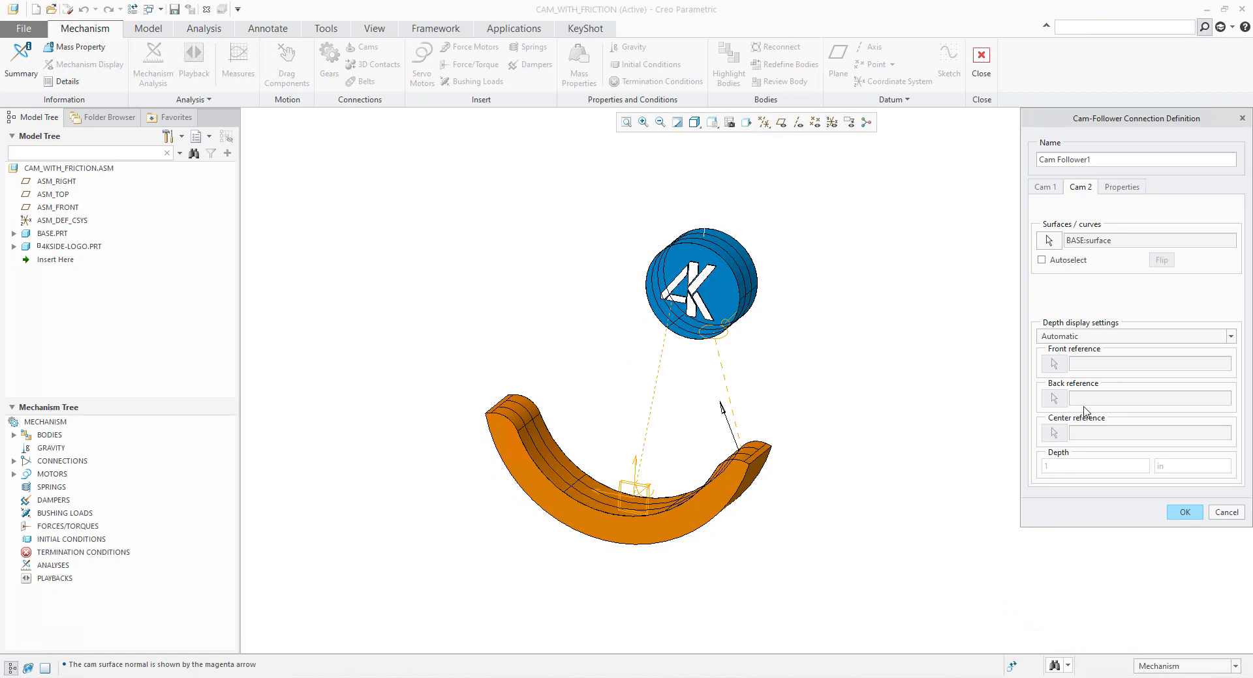
Enable liftoff on Cam Follower1 with restitution coefficient 0.3 and apply it.
left_click(1125, 190)
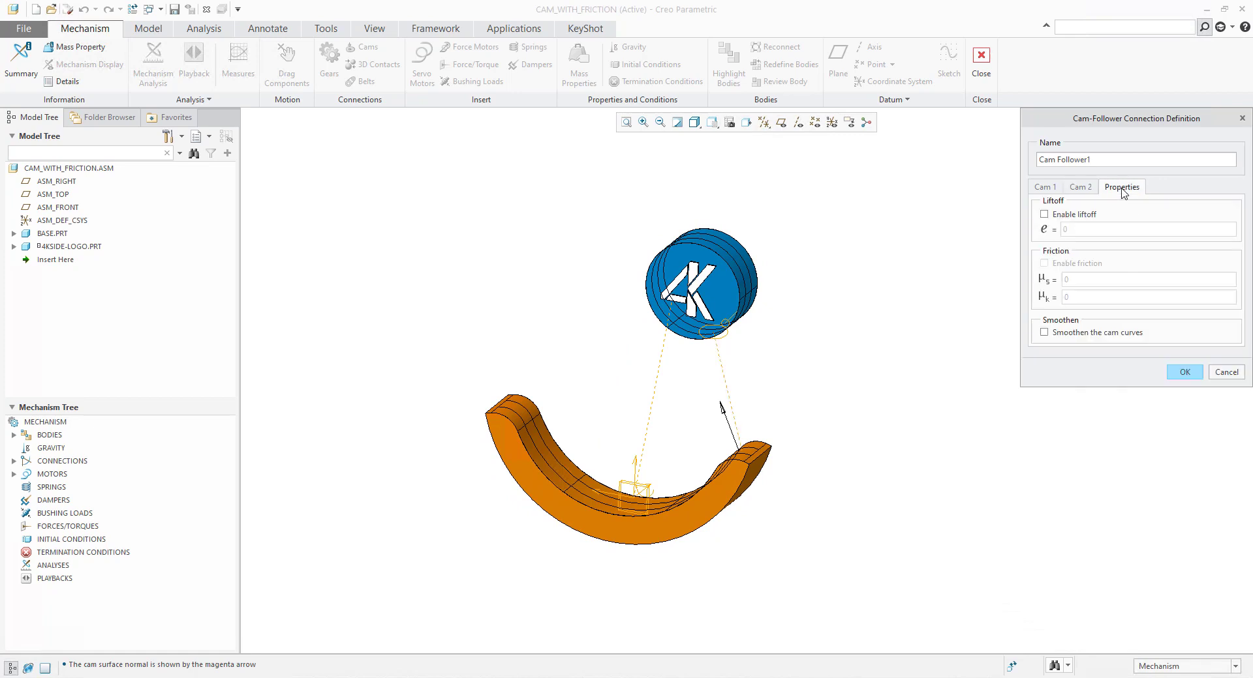
left_click(1044, 216)
left_click(1183, 373)
middle_click_drag(936, 379, 839, 408)
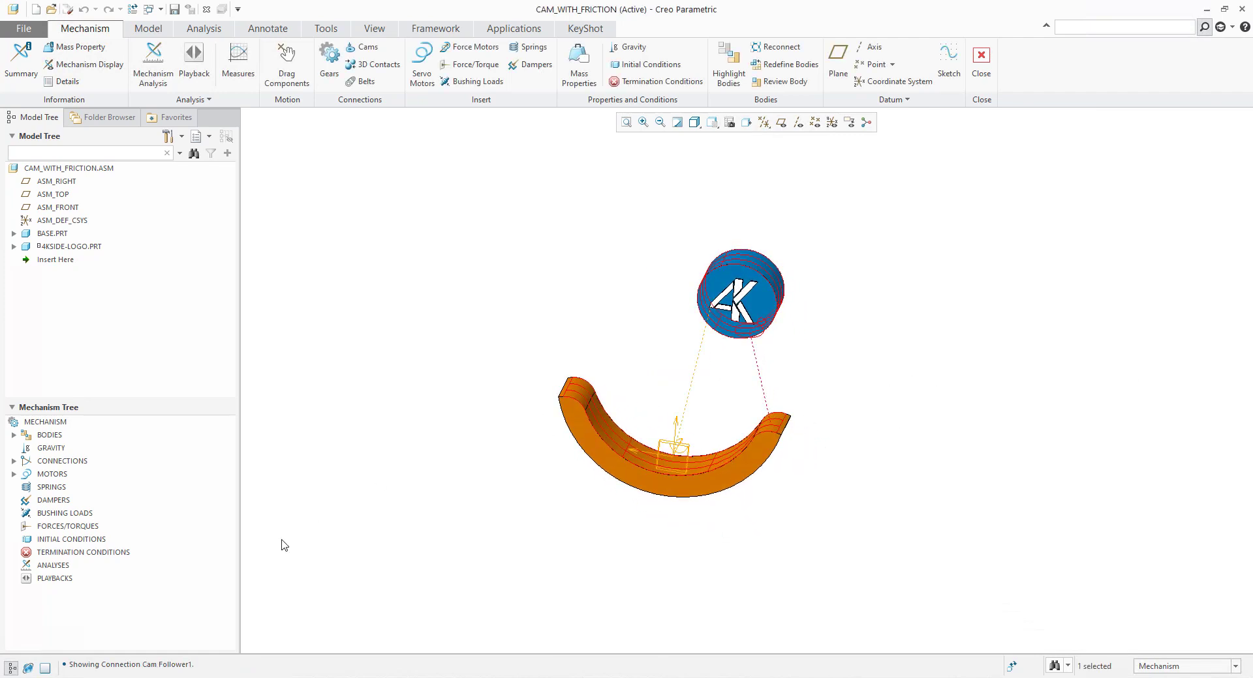
Edit GRAVITY to magnitude 10 in/sec^2 in direction 0,-1,0.
left_click(40, 449)
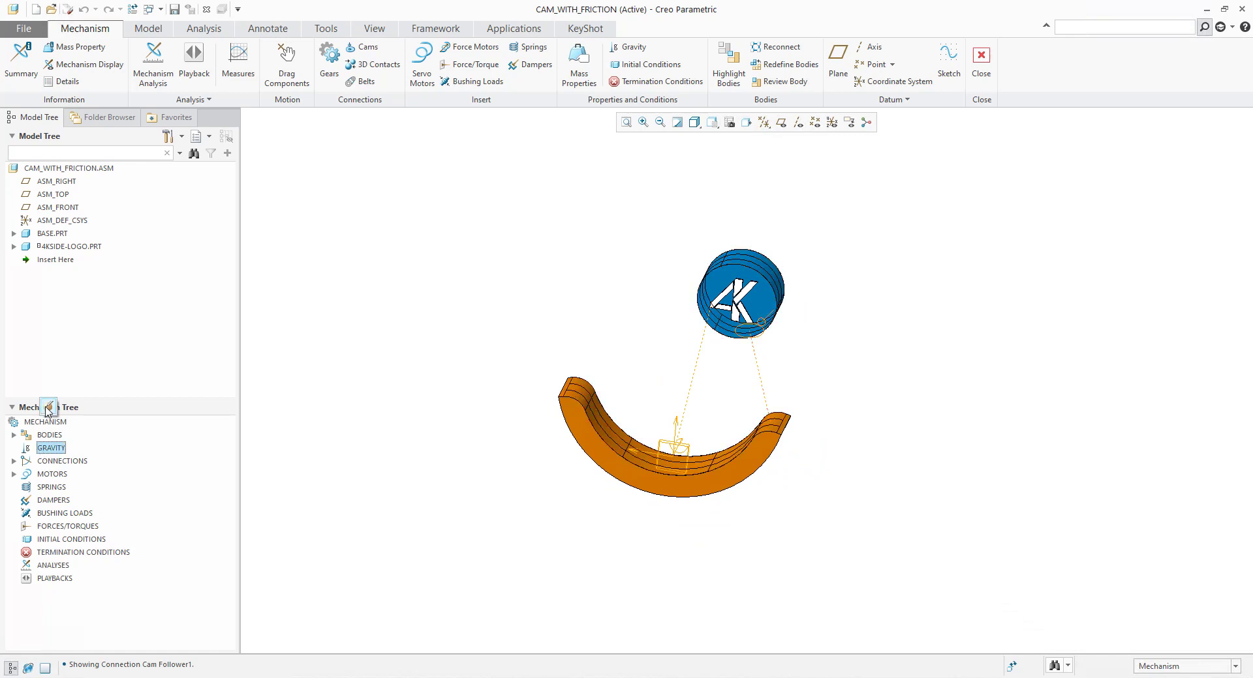
left_click(48, 412)
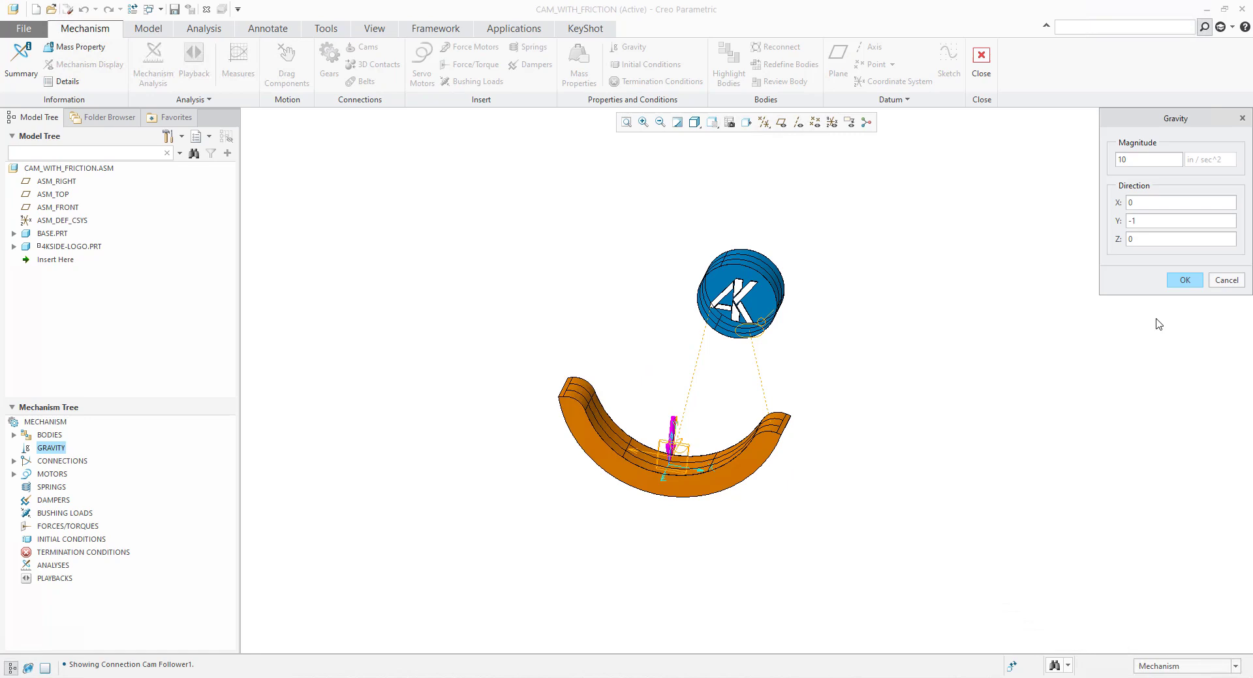
left_click(1179, 283)
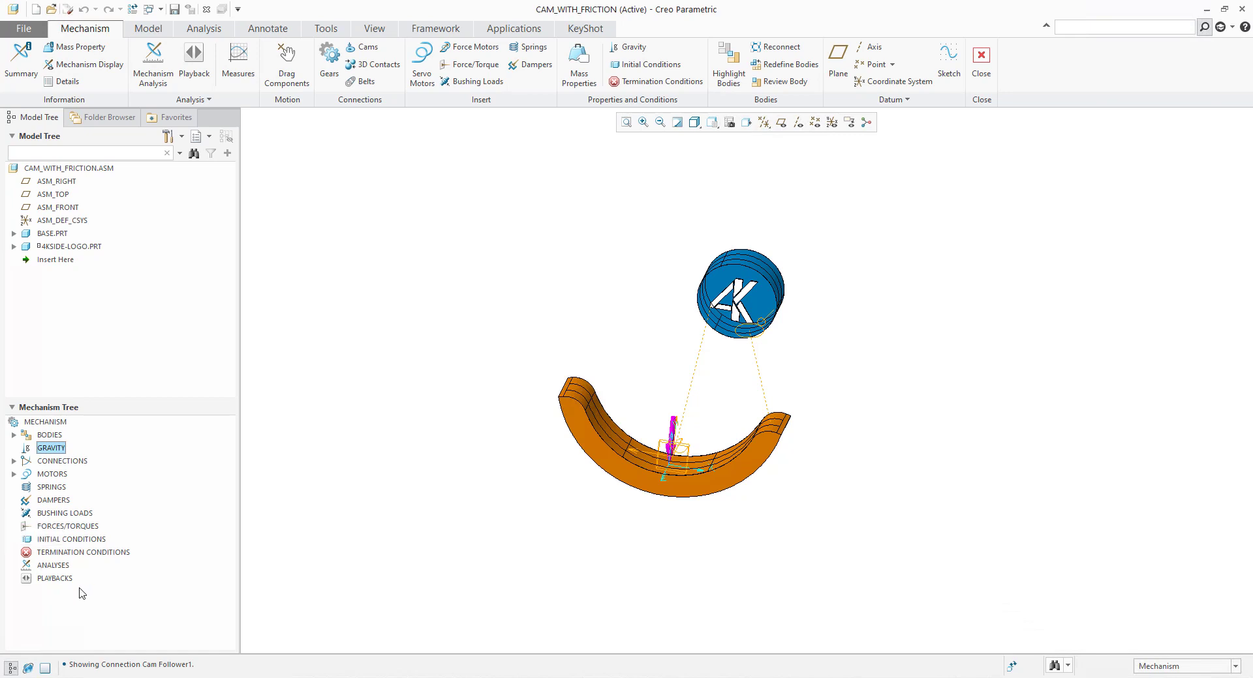
Create initial condition InitCond1 based on the START2 snapshot.
left_click(63, 543)
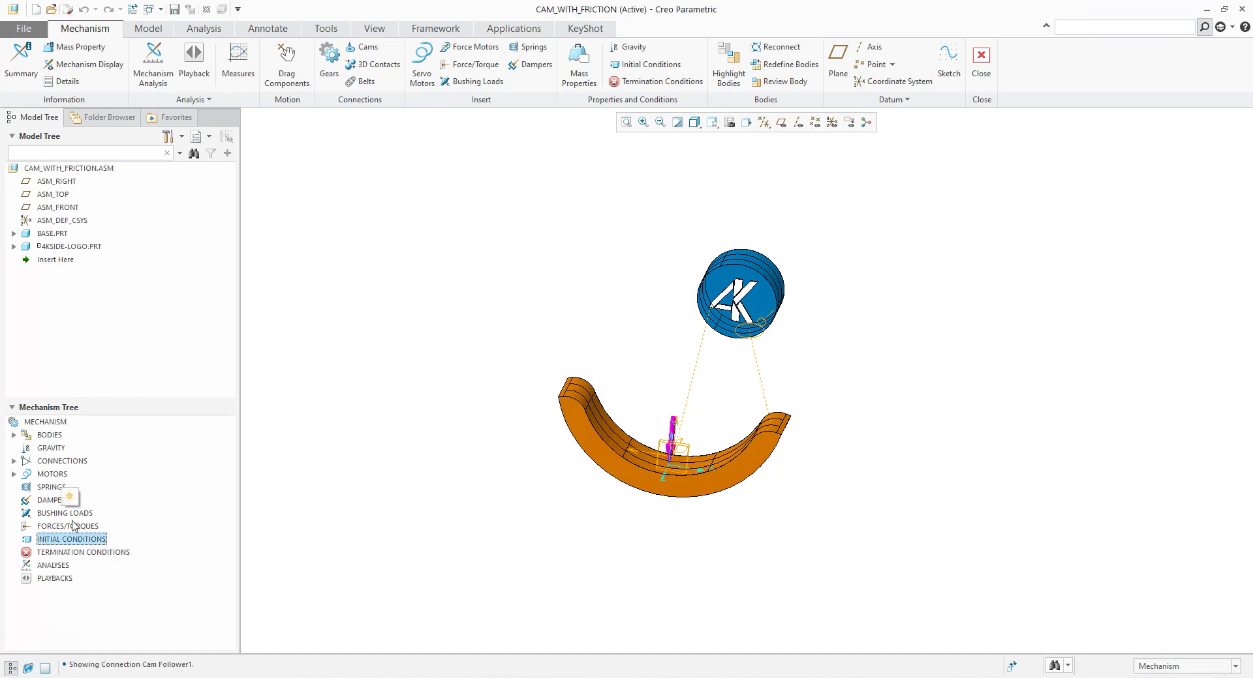
left_click(65, 501)
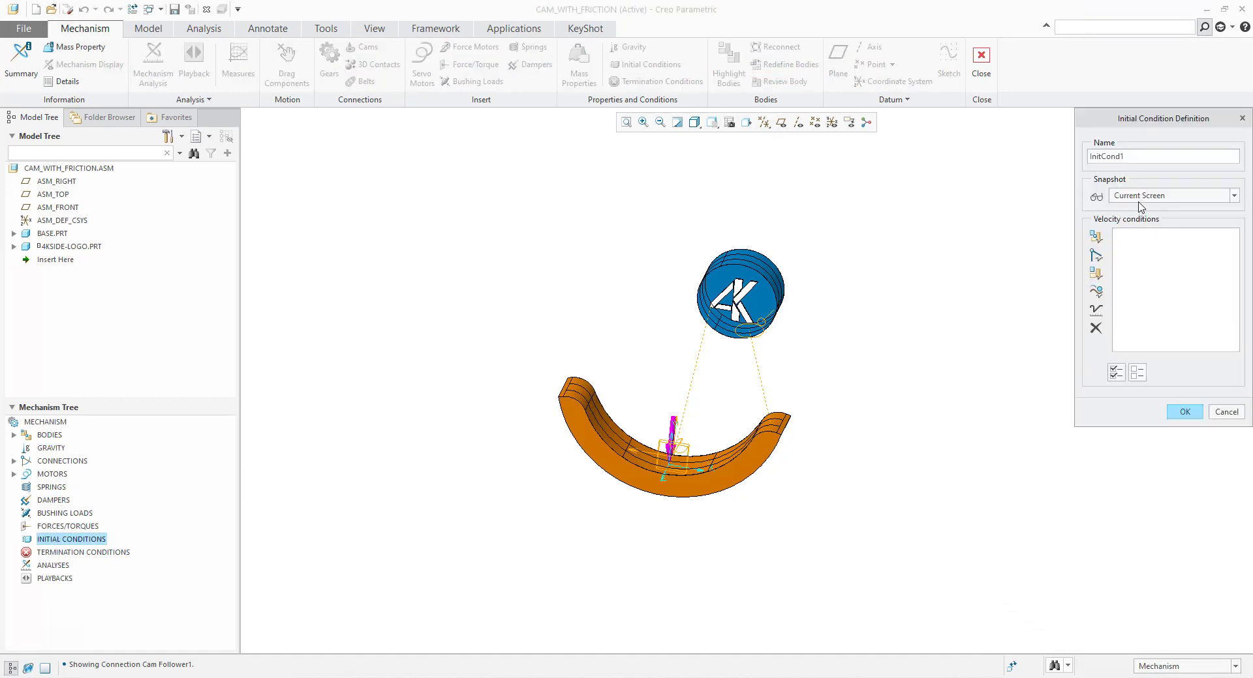
left_click(1142, 196)
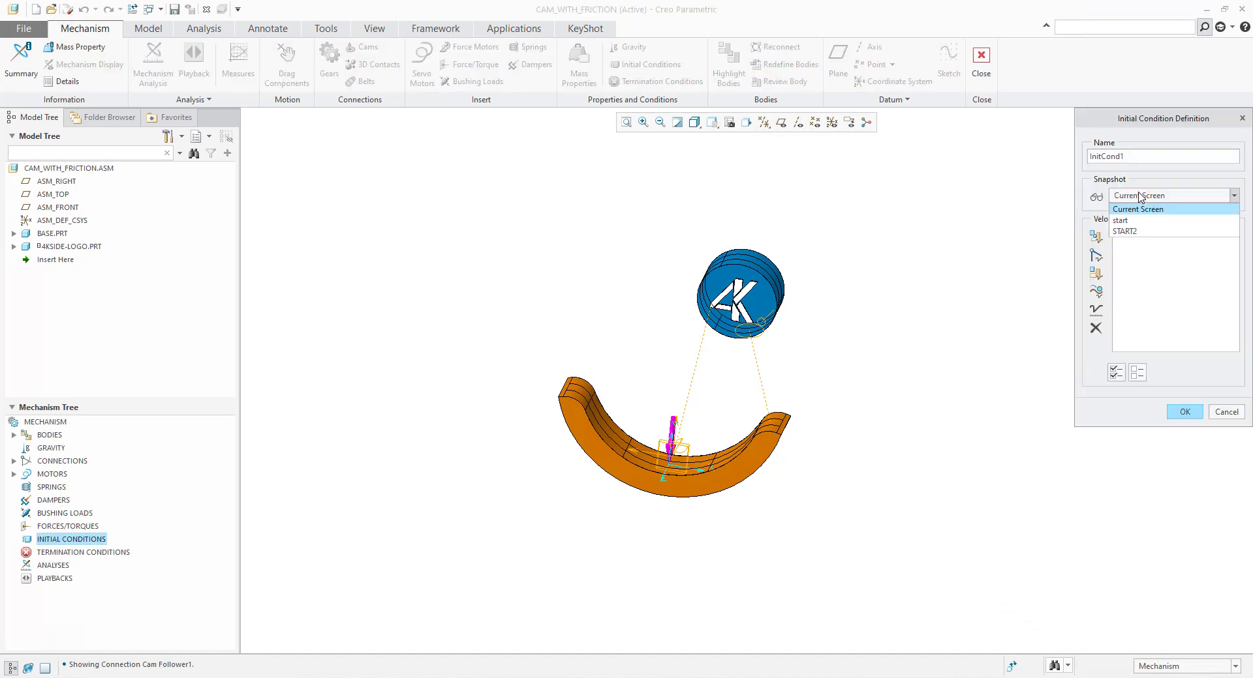
left_click(1128, 232)
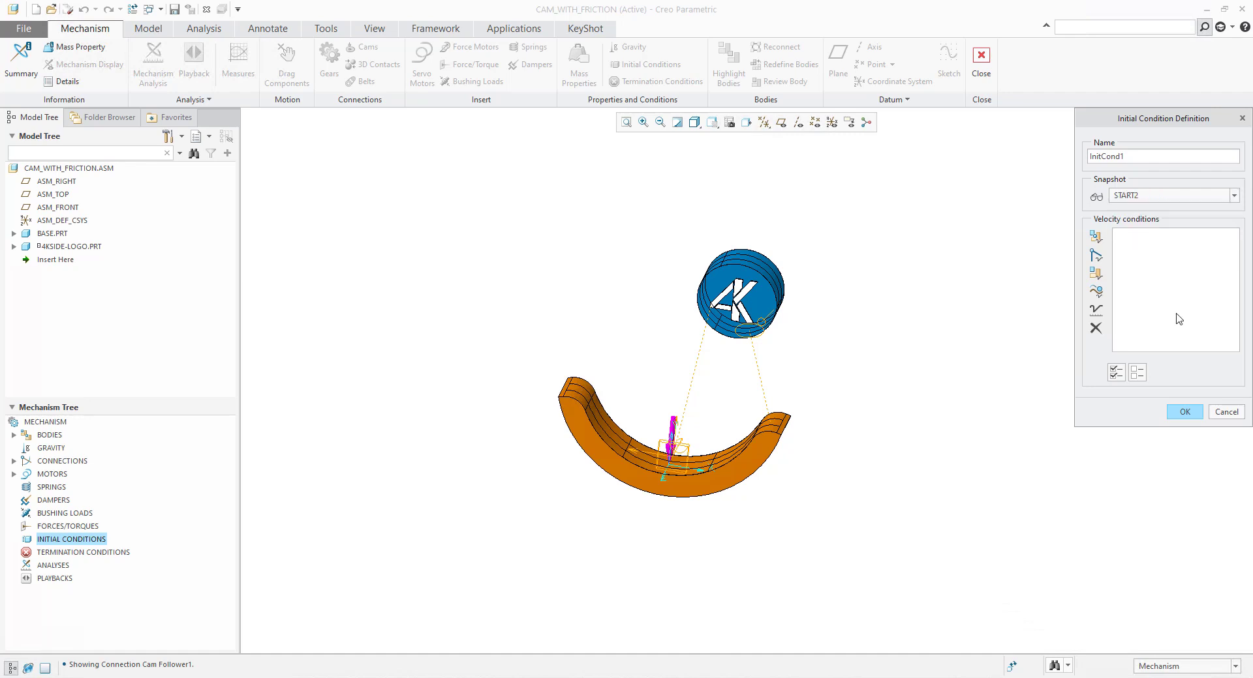
left_click(1185, 413)
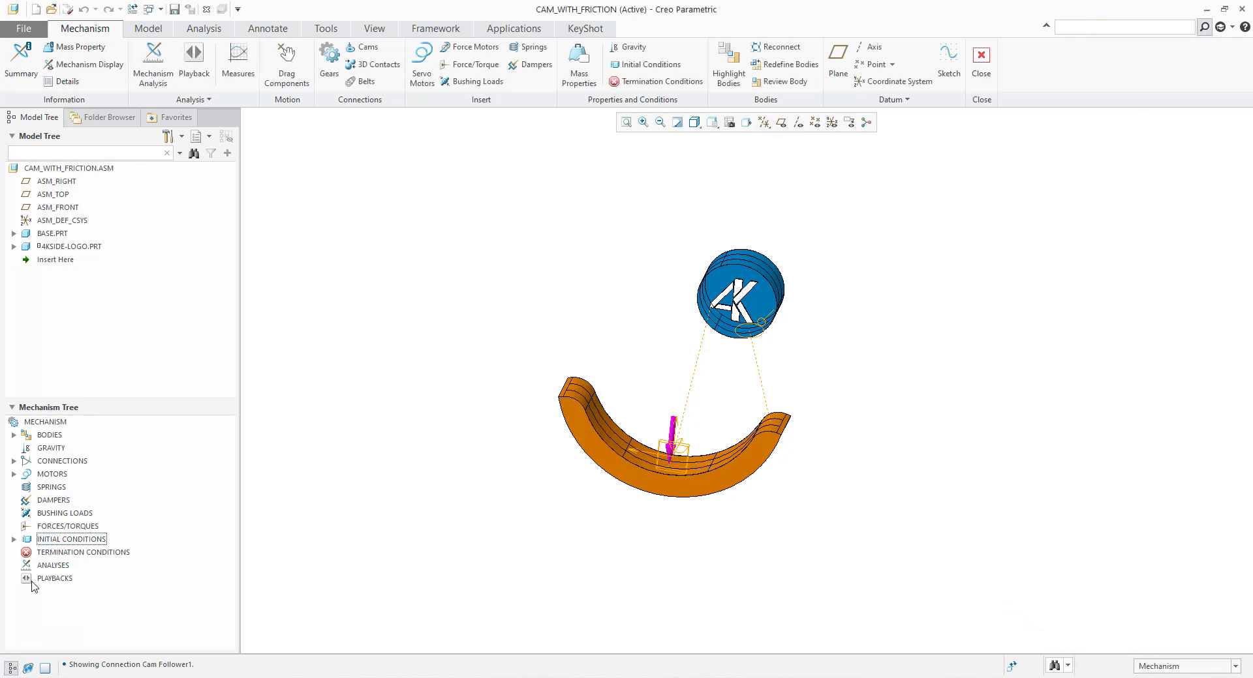
left_click(46, 566)
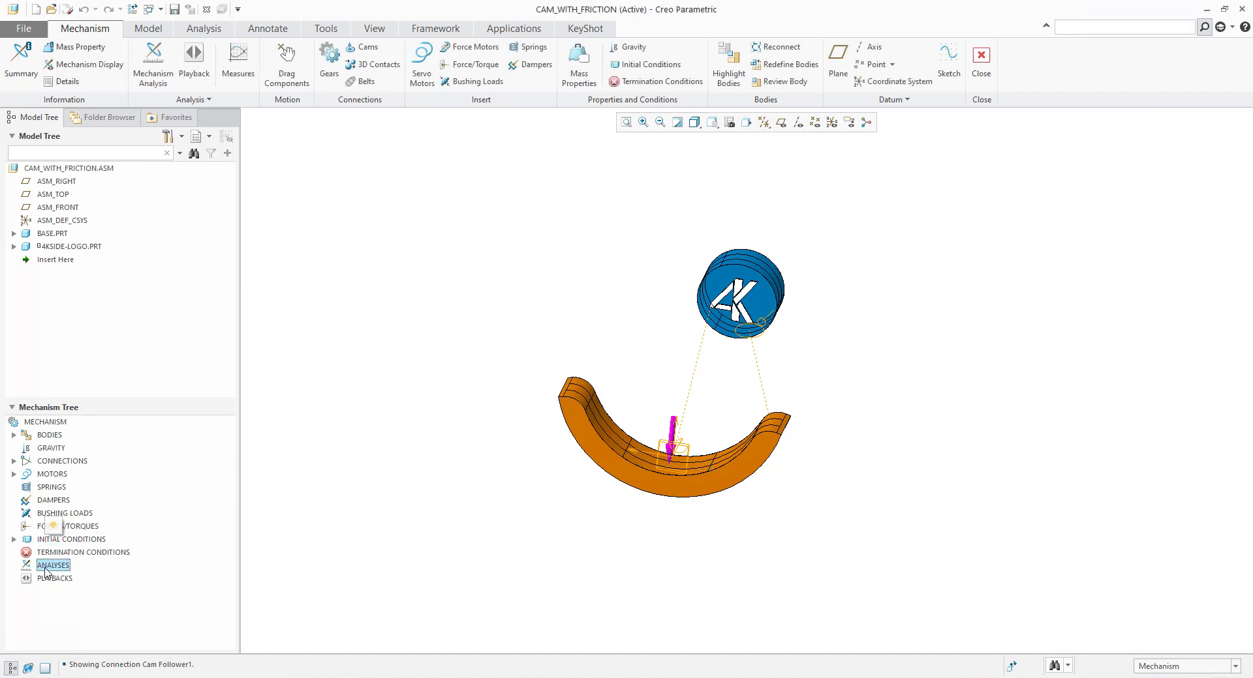
Define a Dynamic analysis of 40 s at 25 frames/s starting from InitCond1.
left_click(53, 530)
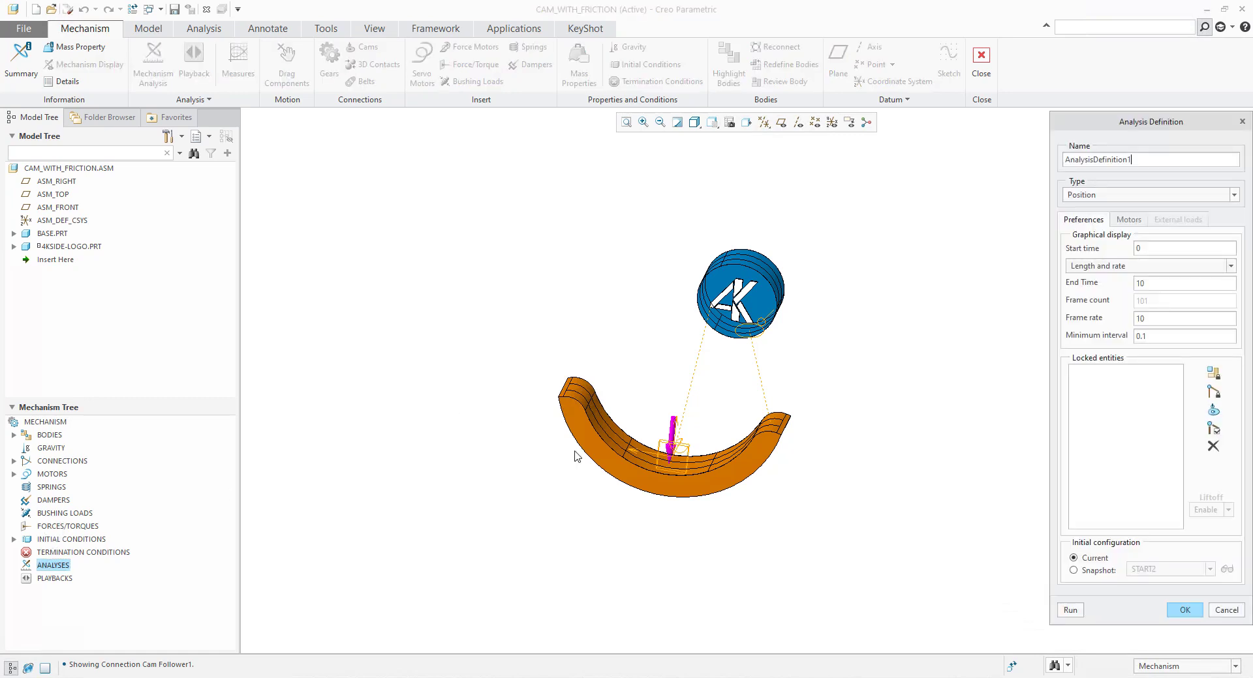
left_click(1088, 195)
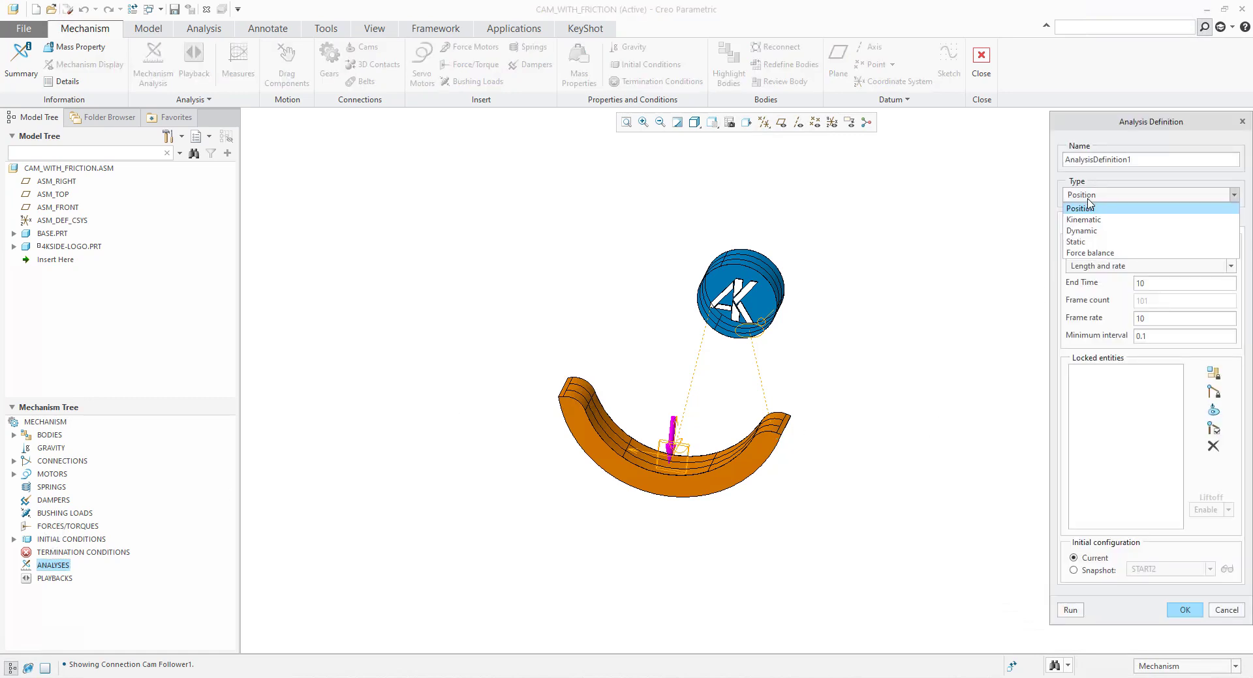
left_click(1087, 235)
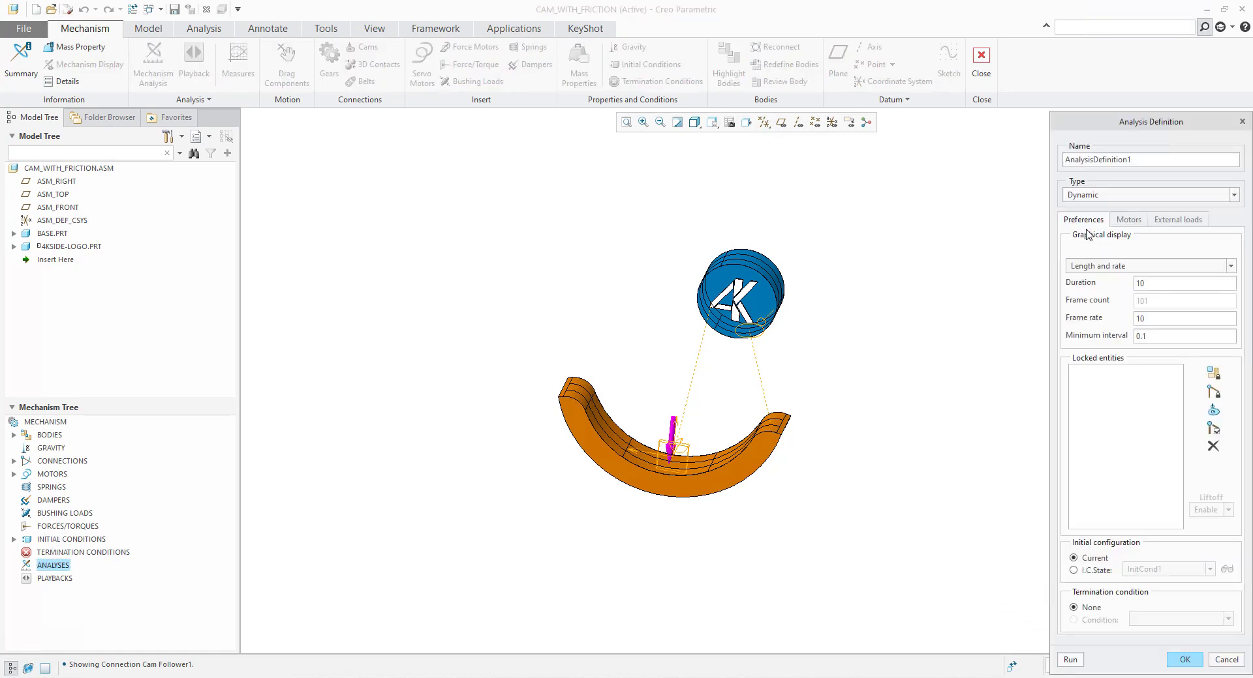
double_click(1152, 282)
key("shift+Home")
type("2")
left_click(1074, 571)
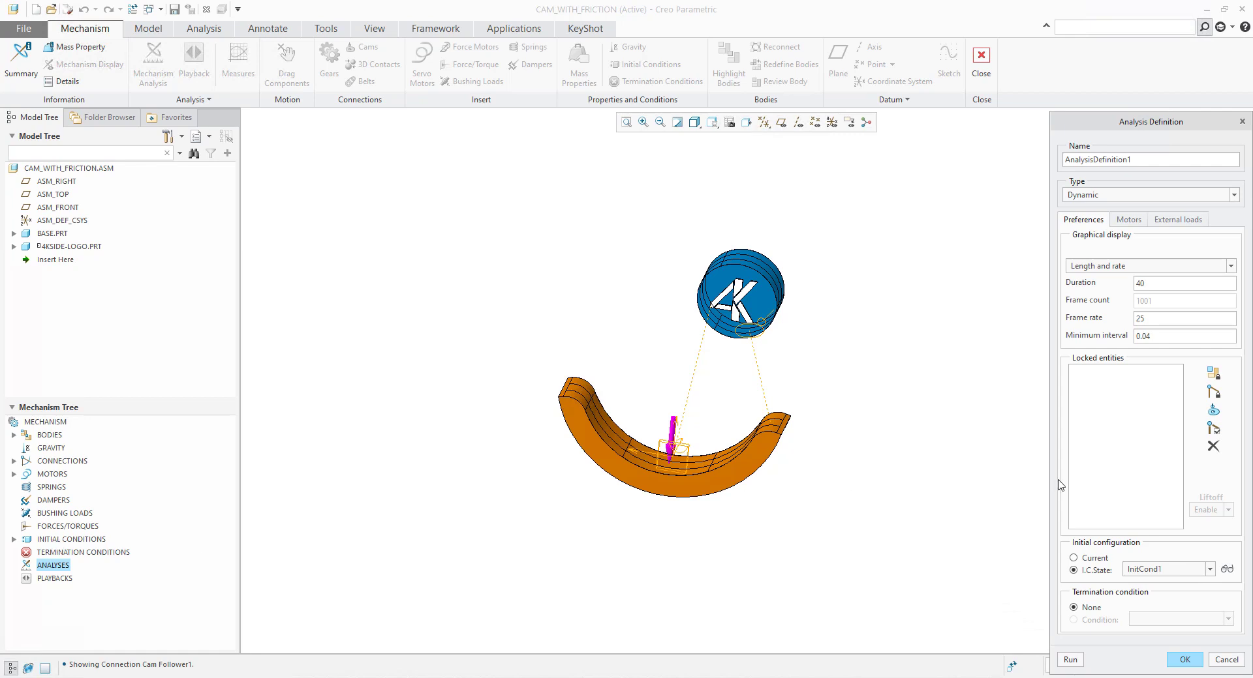
Include gravity and friction as external loads and run the analysis.
left_click(1174, 221)
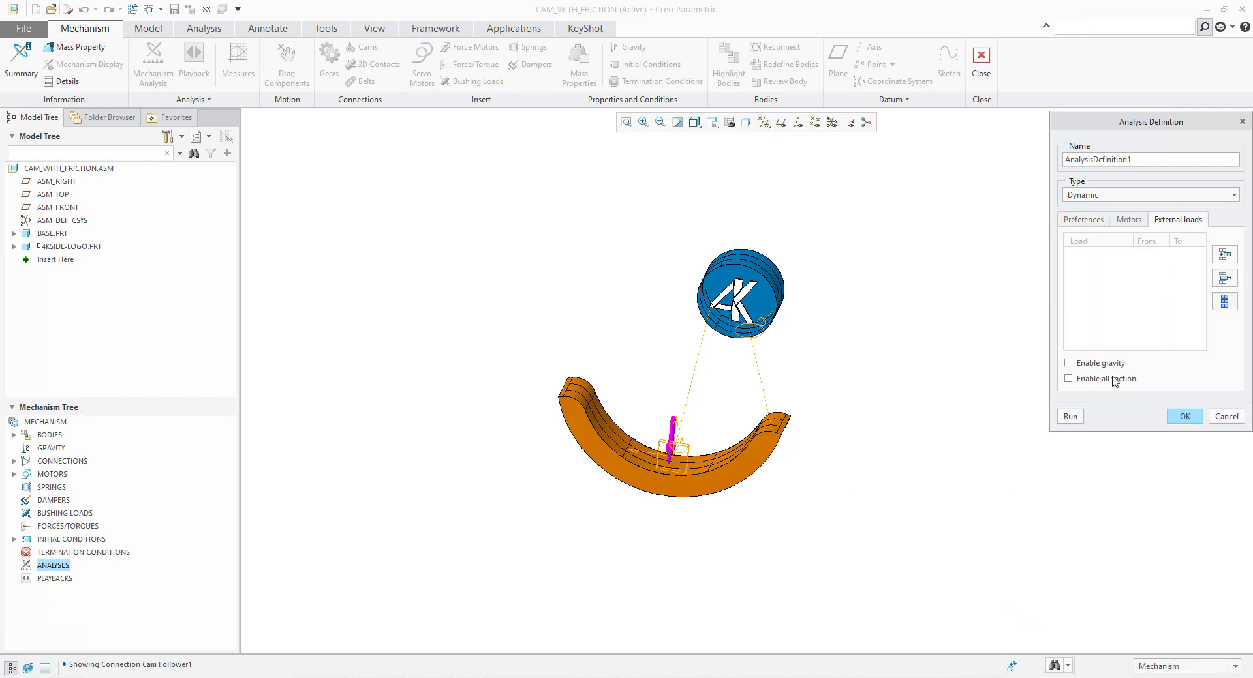
left_click(1068, 364)
left_click(1070, 417)
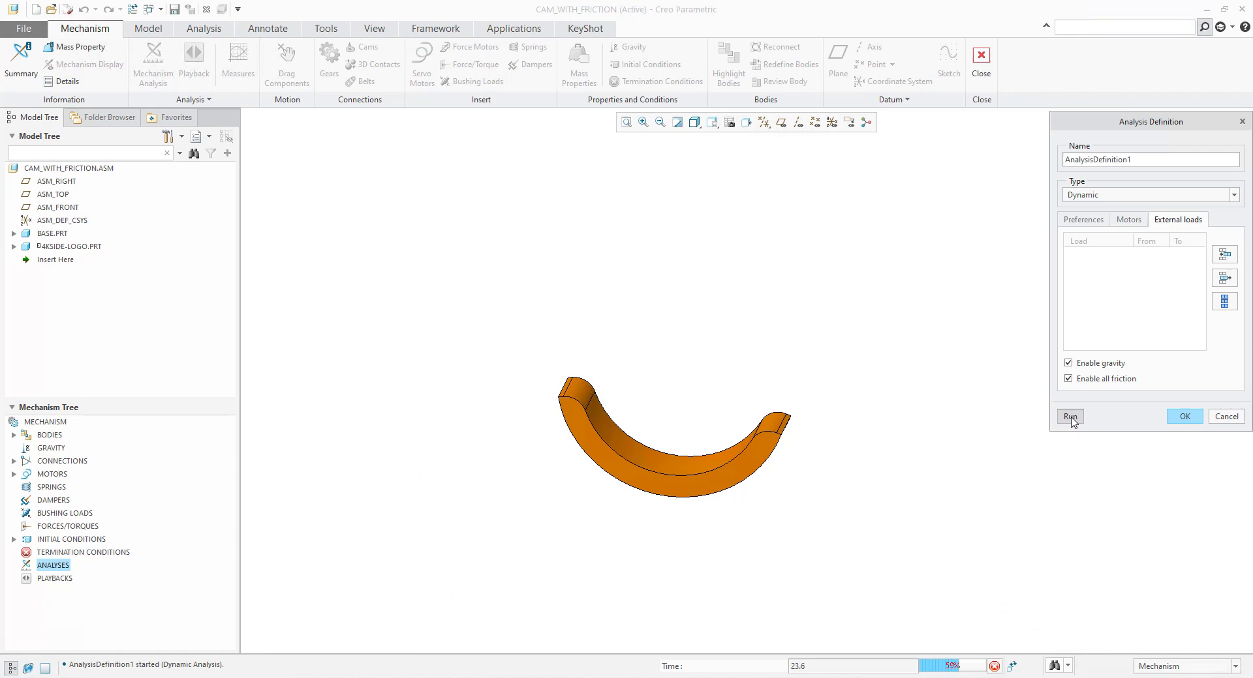
Stop the run, save AnalysisDefinition1, and select its playback result.
left_click(994, 666)
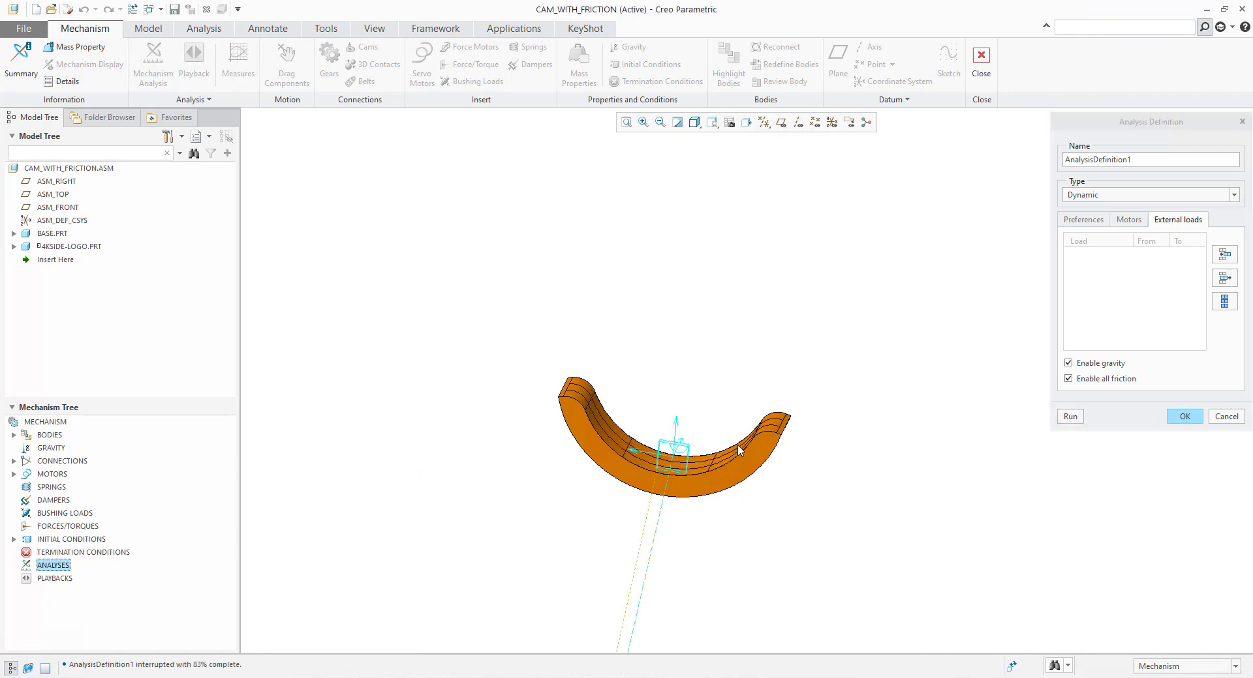
left_click(1184, 417)
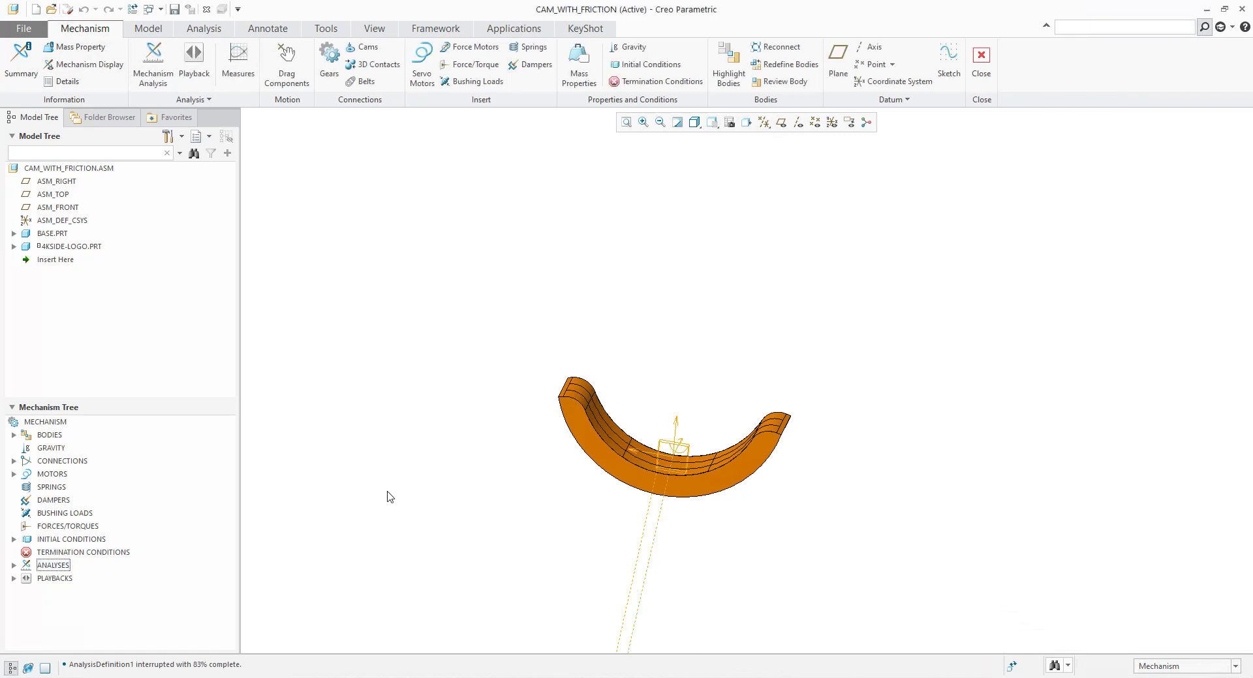
left_click(14, 580)
left_click(80, 592)
Play the AnalysisDefinition1 animation at increased speed, then close the player.
left_click(82, 553)
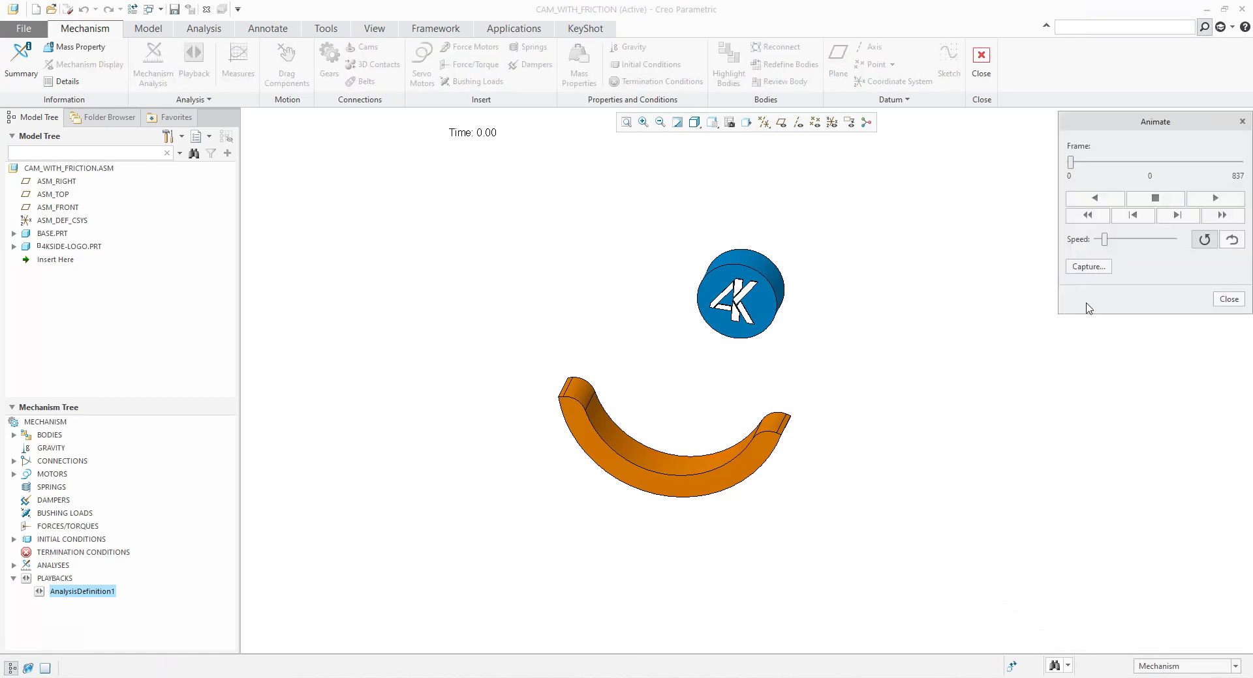
left_click_drag(1105, 244, 1132, 241)
left_click(1208, 200)
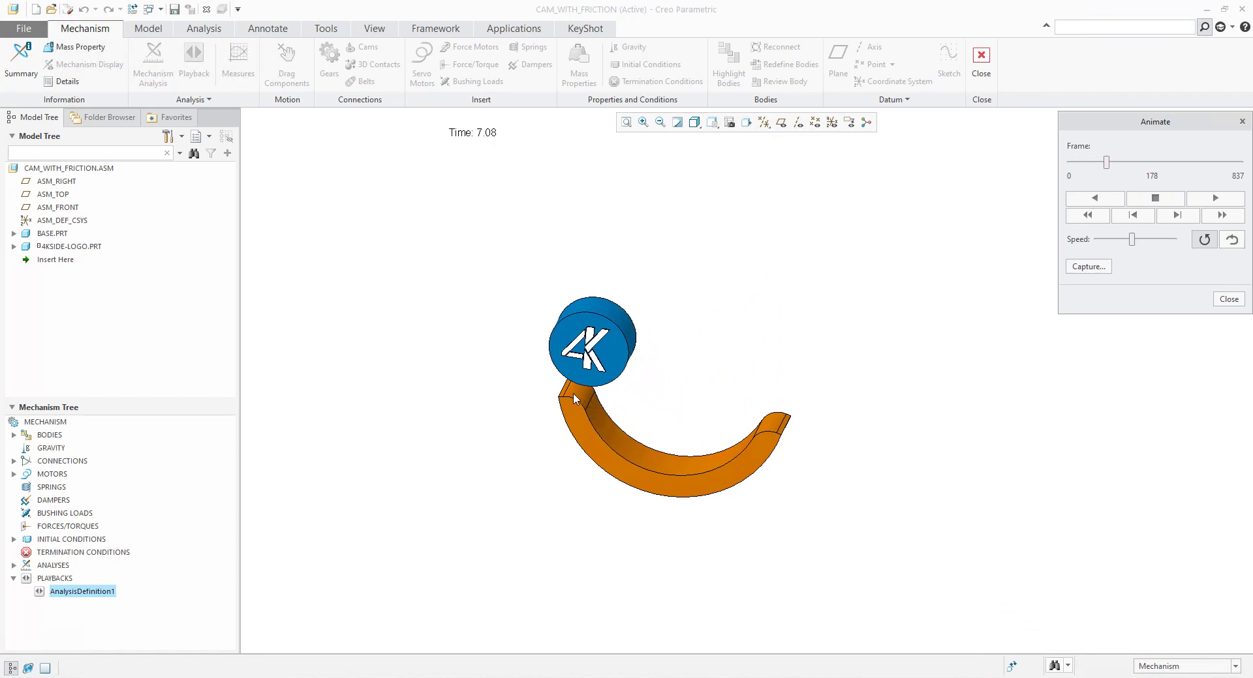
left_click(1228, 299)
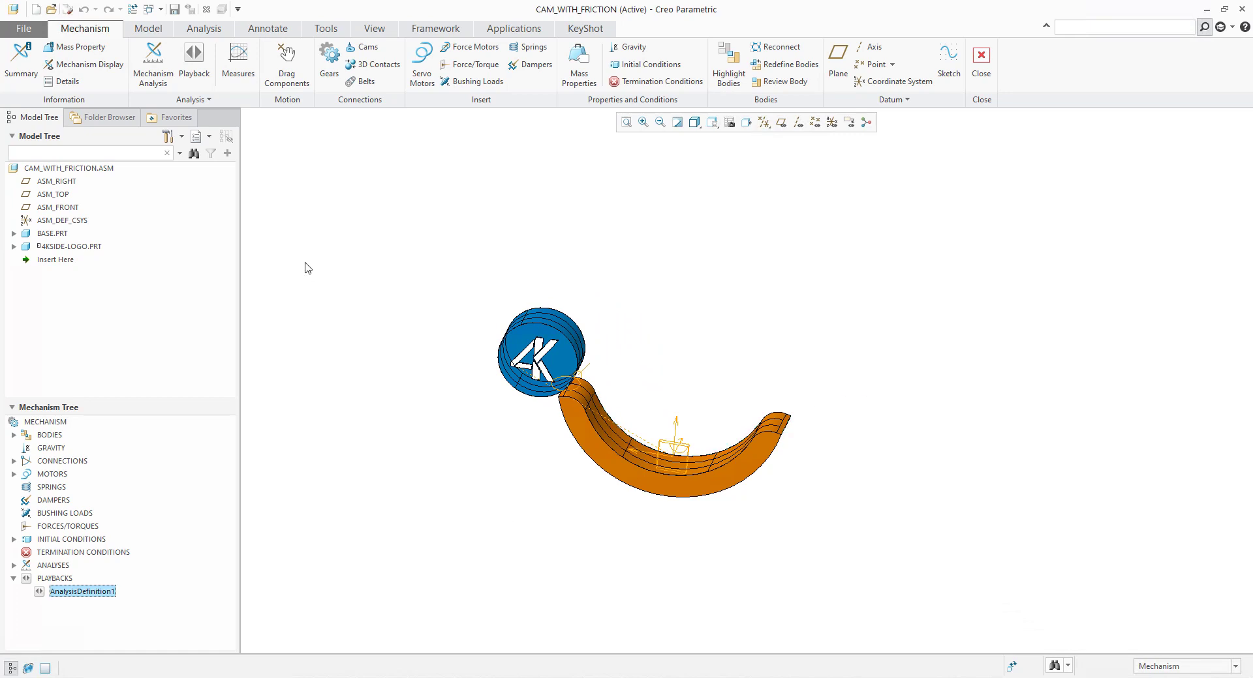
Delete the old start snapshot and restore the model to the START2 pose.
left_click(286, 72)
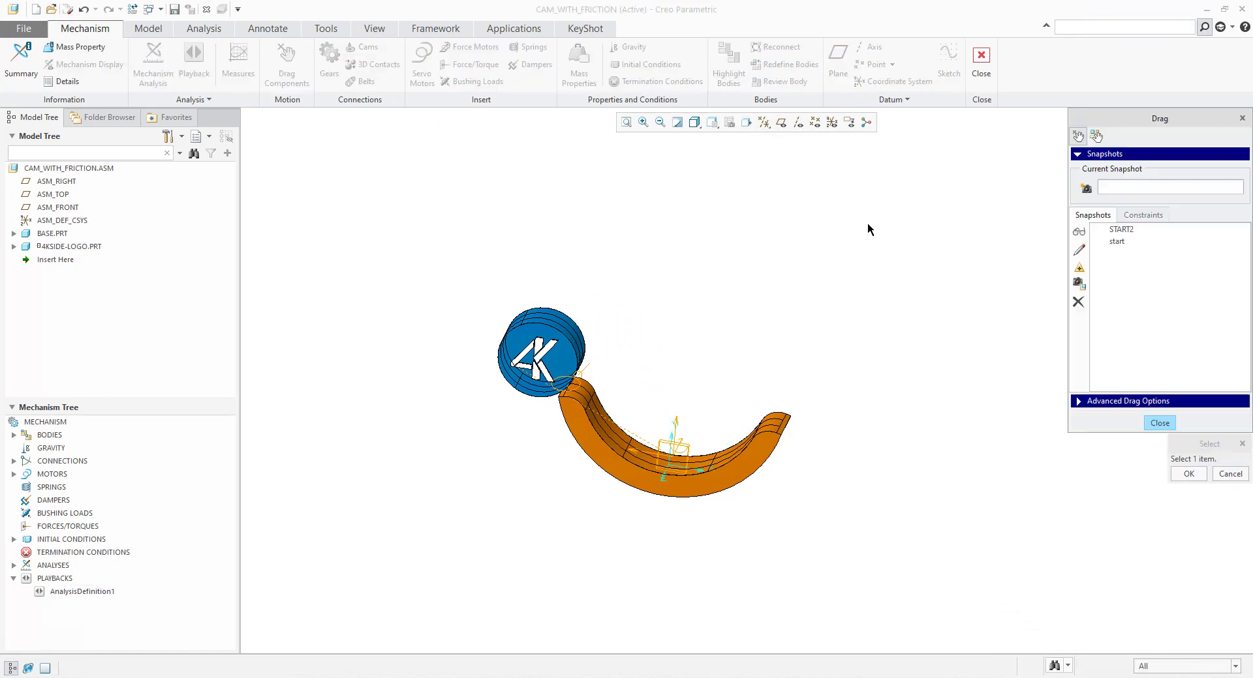
right_click(1124, 243)
left_click(1149, 303)
double_click(1122, 231)
left_click(1182, 473)
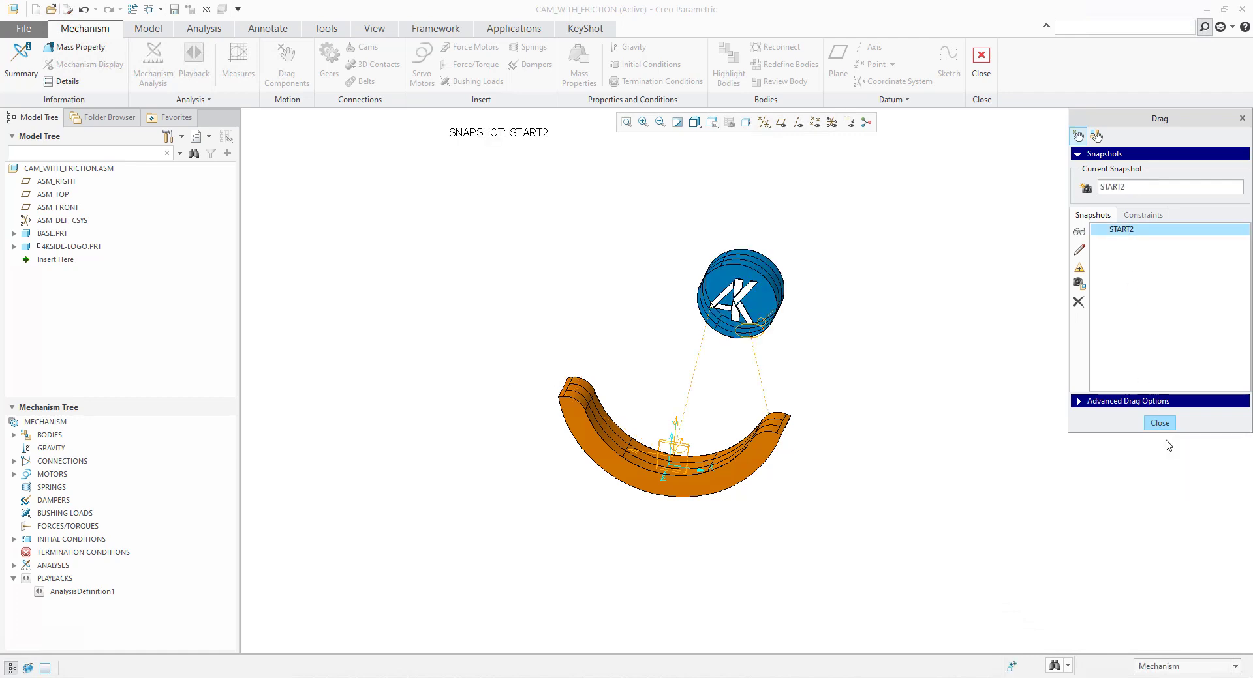
left_click(1160, 423)
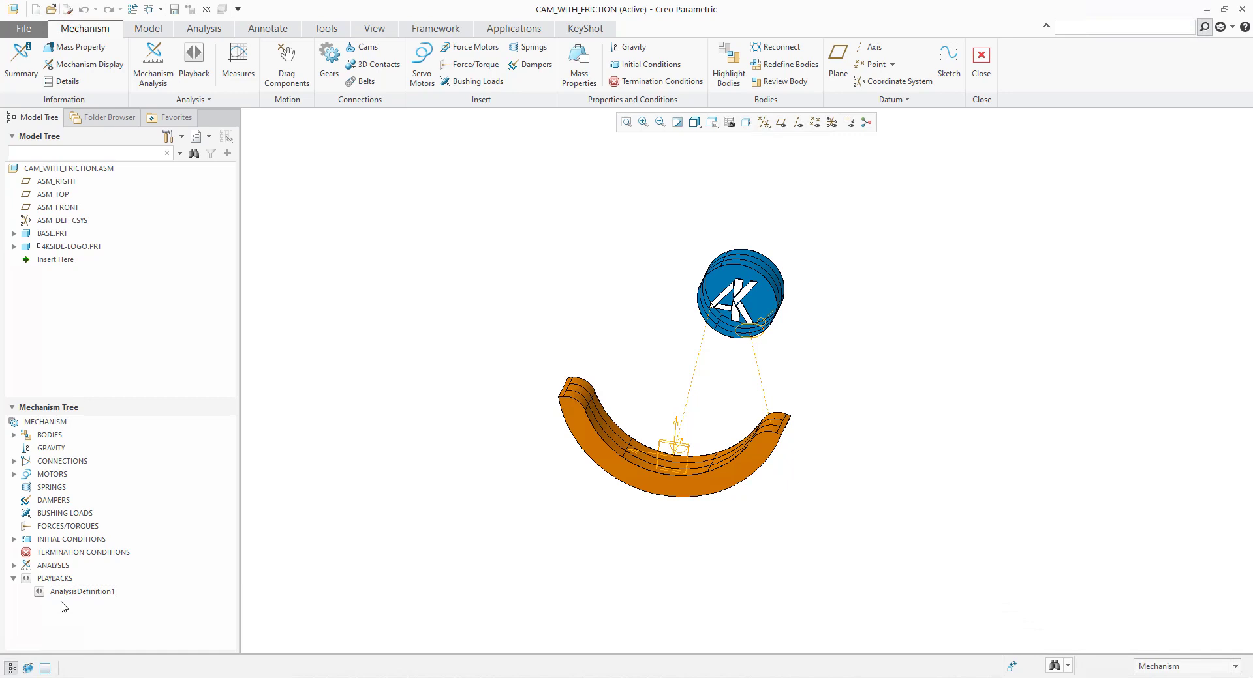
Edit Cam Follower1's liftoff properties to a 0.8 restitution coefficient and confirm.
left_click(14, 461)
left_click(28, 488)
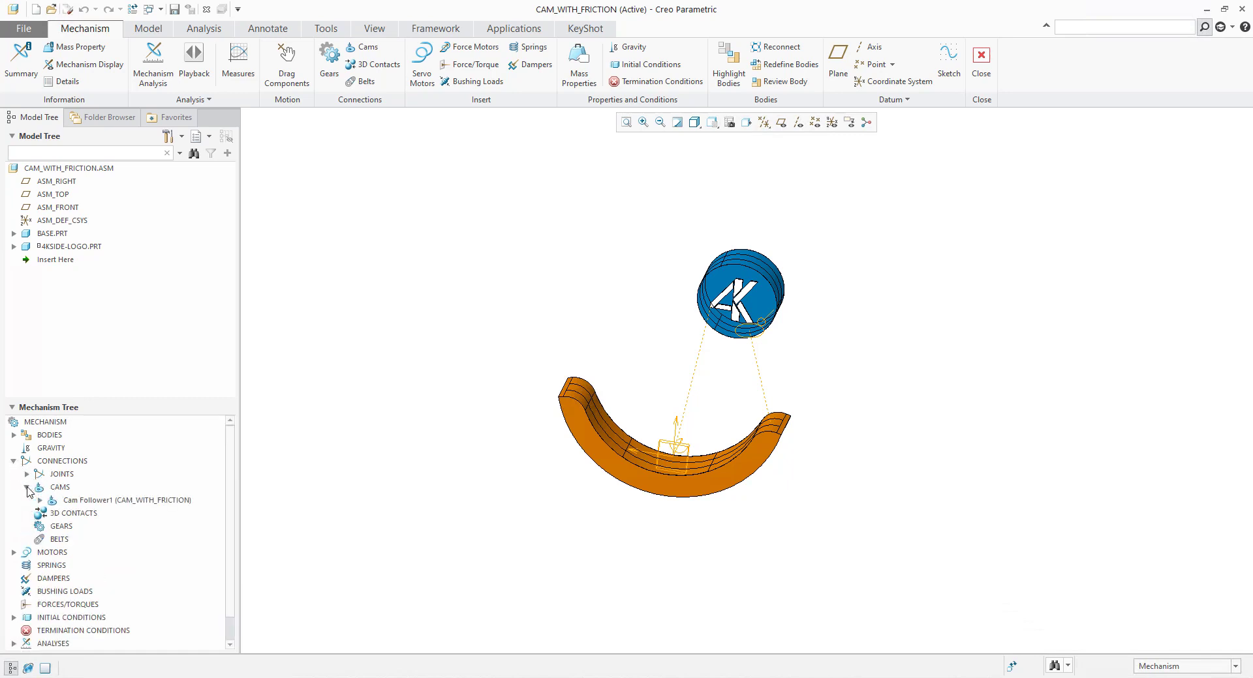
left_click(78, 501)
left_click(83, 443)
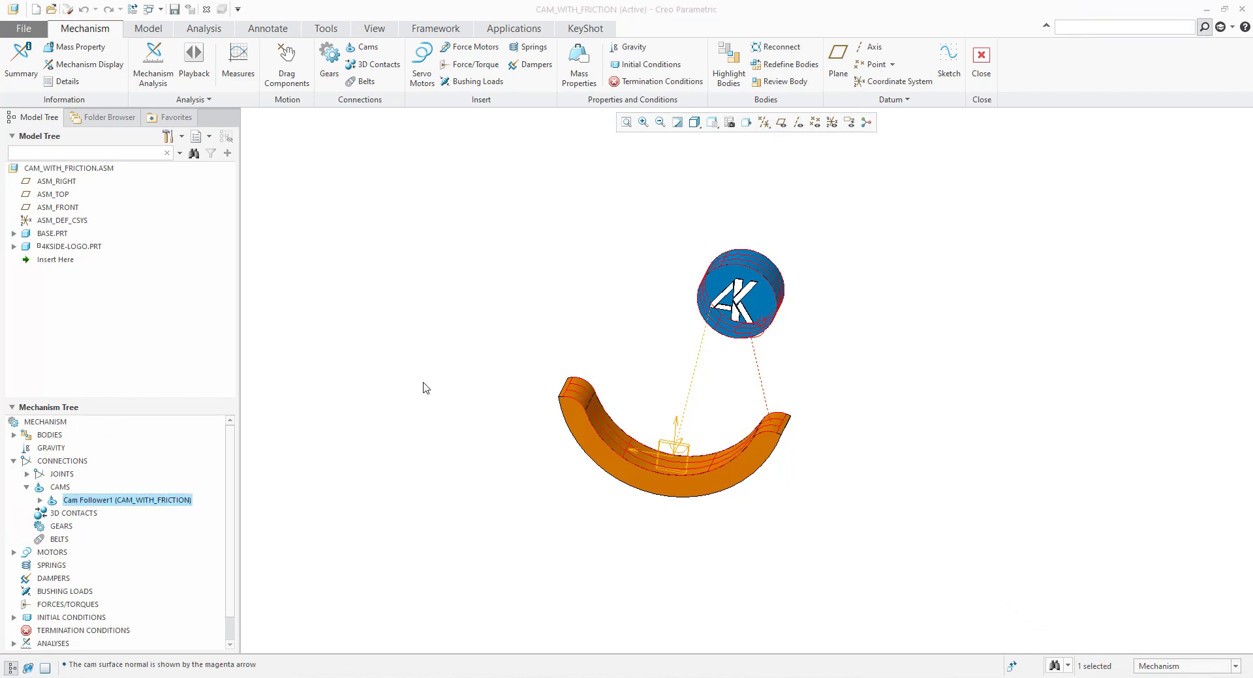
left_click(1130, 188)
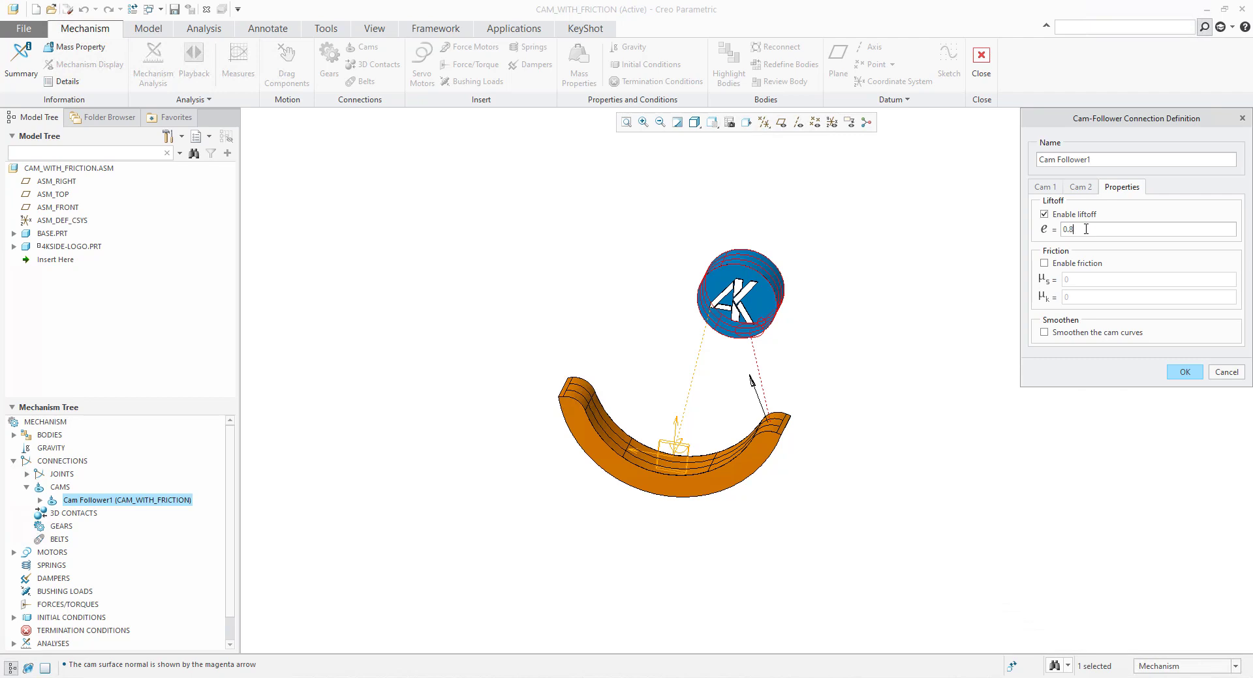
left_click(1184, 372)
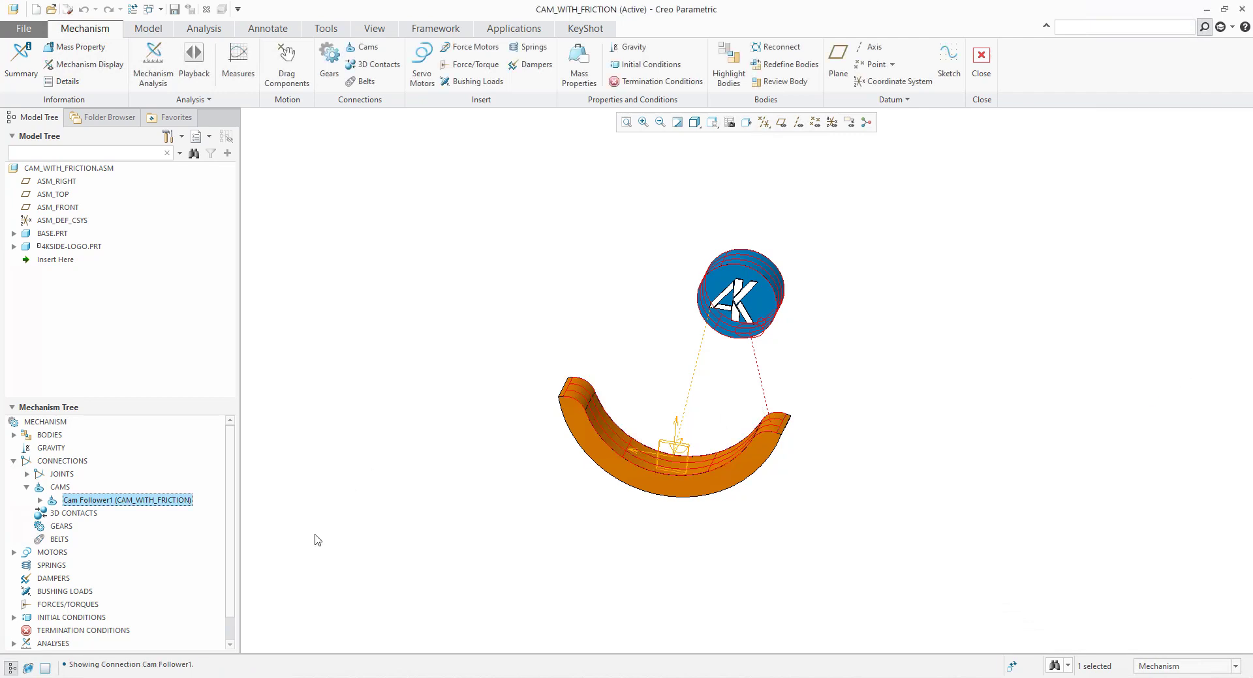
scroll(78, 574, "down", 1)
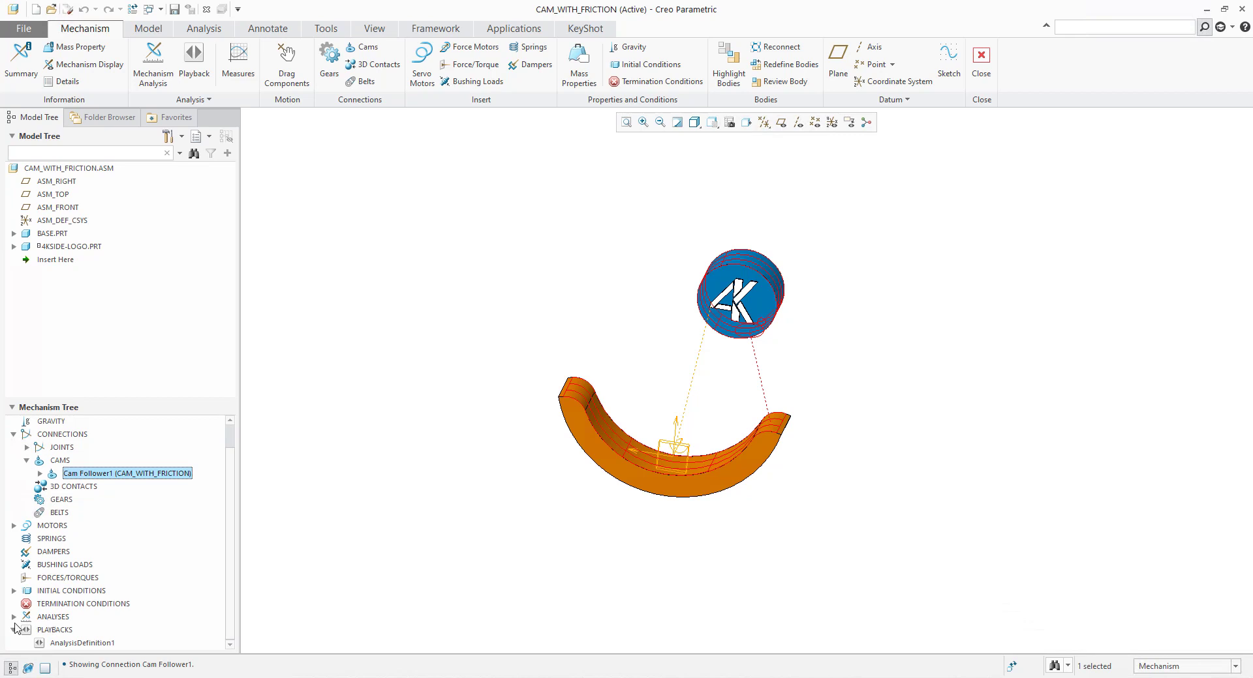
Rerun AnalysisDefinition1 overwriting old results, stop it at 61%, and select Cam Follower1.
left_click(14, 617)
left_click(77, 631)
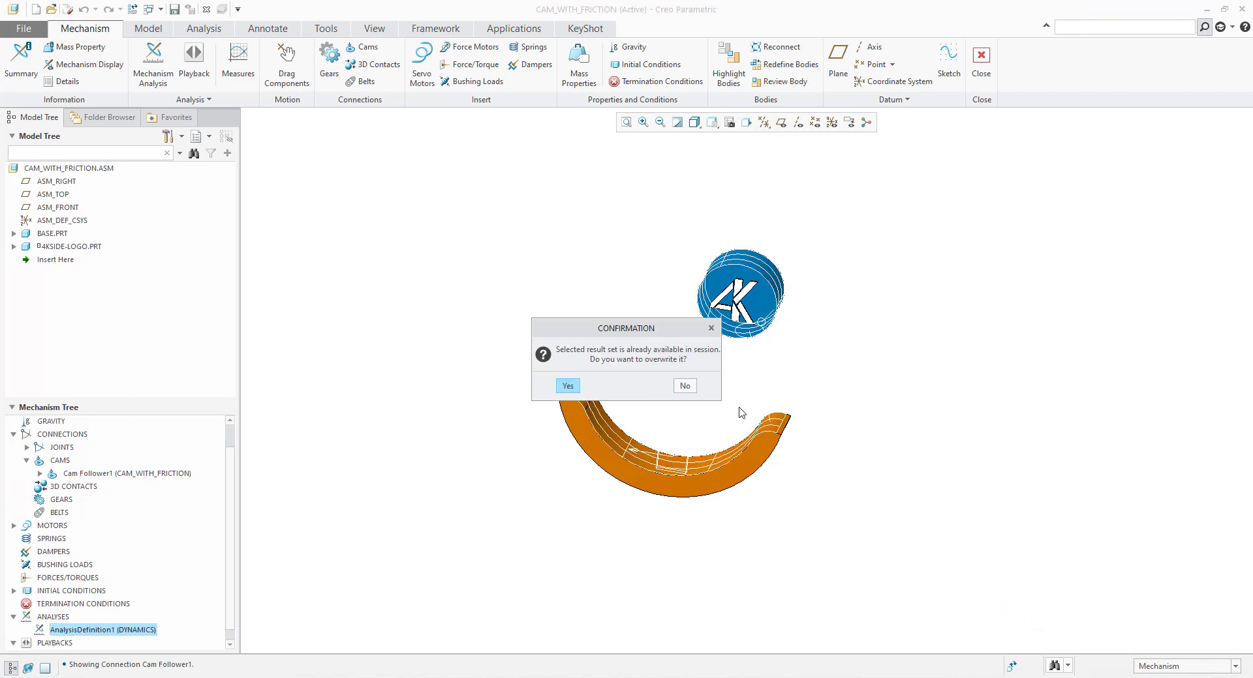
left_click(571, 386)
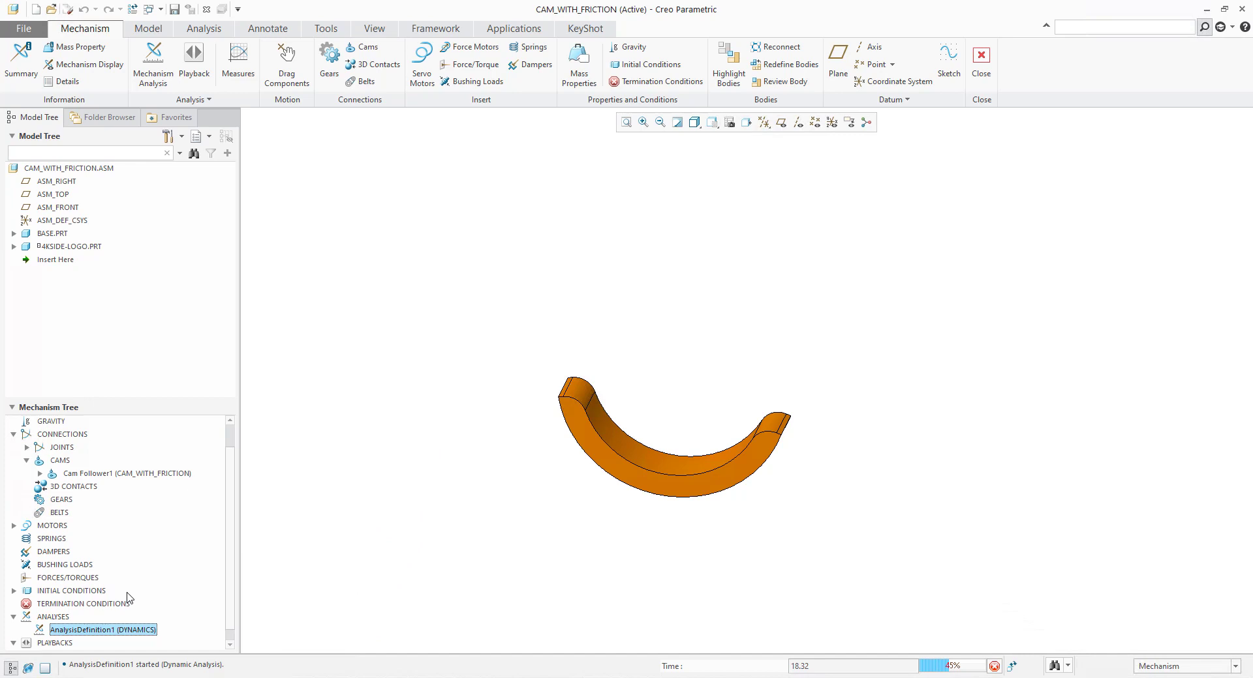
left_click(994, 666)
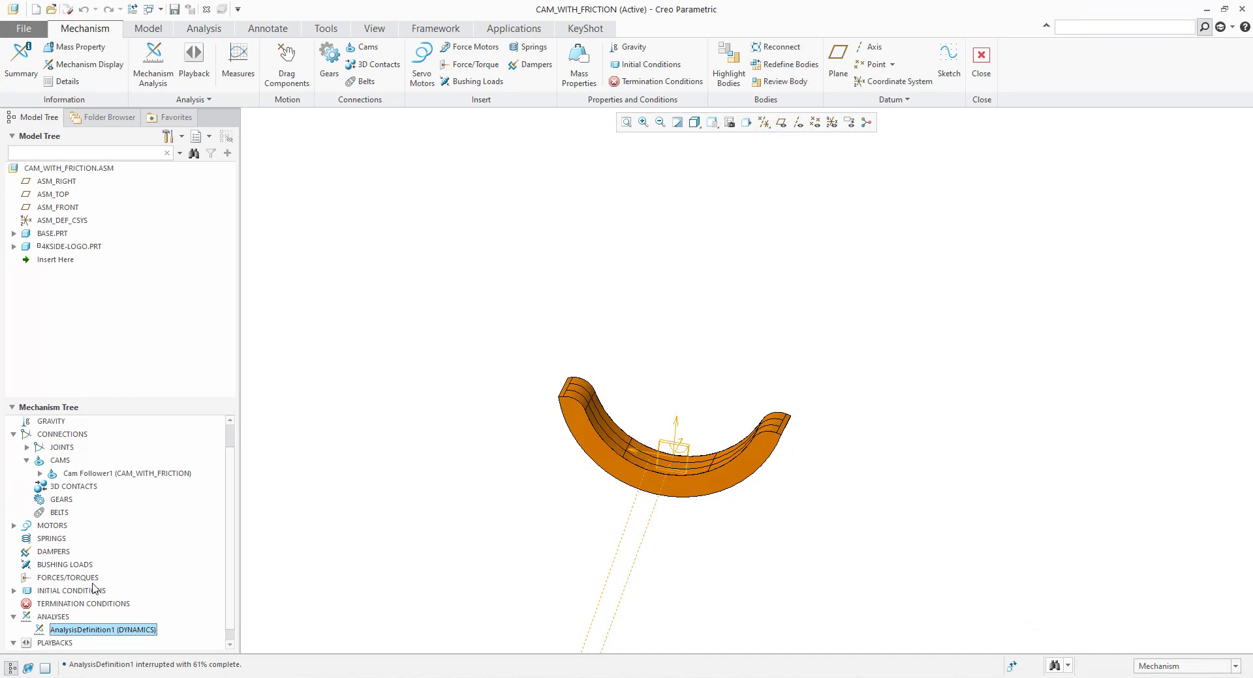
left_click(95, 474)
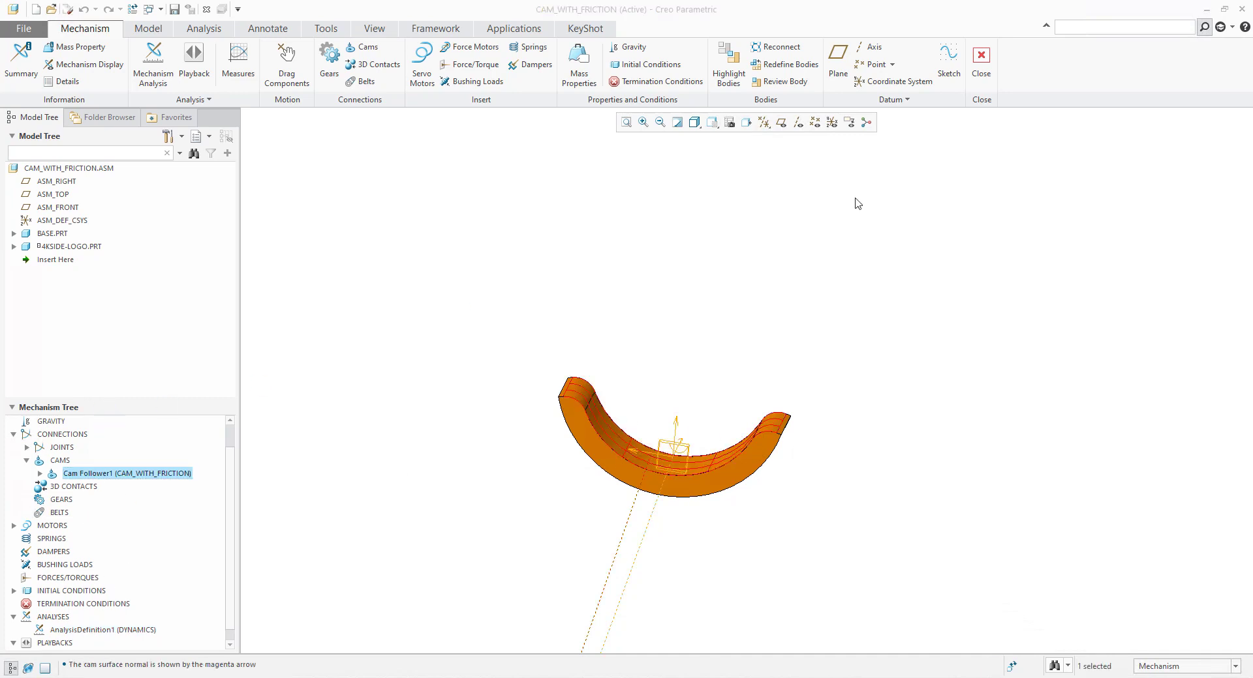
Enable friction on Cam Follower1 with static 0.6 and kinetic 0.5, keeping restitution 0.3.
left_click(1122, 187)
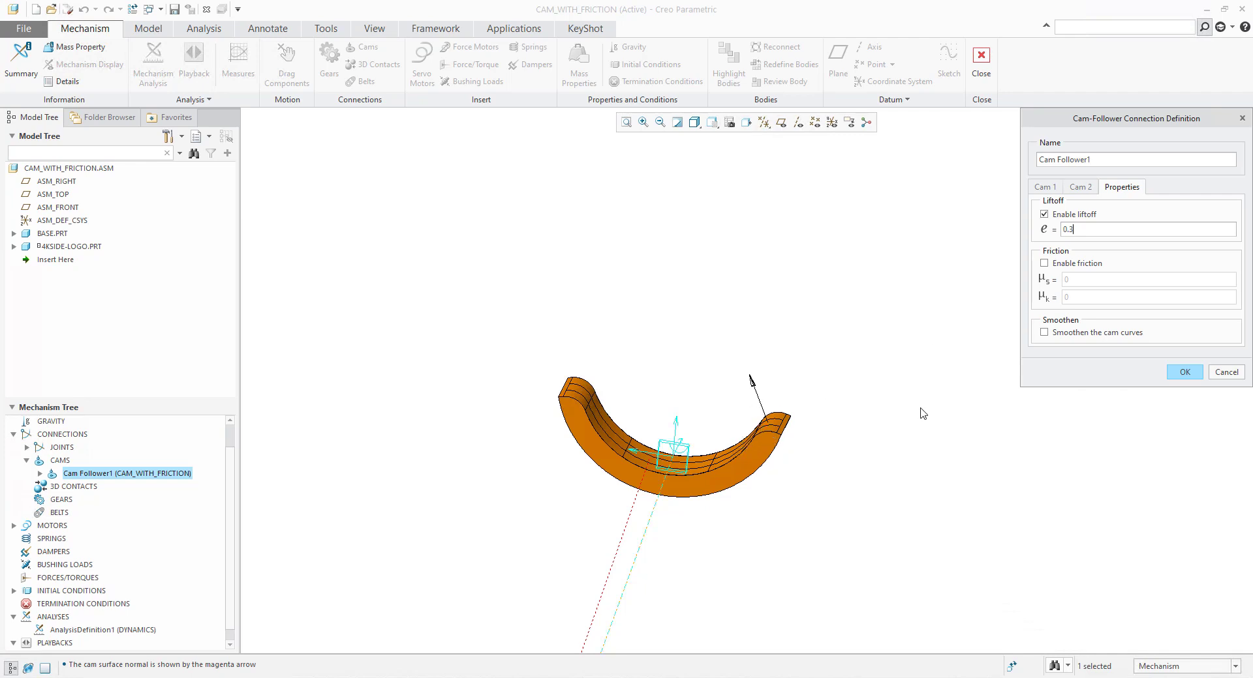
left_click(1043, 263)
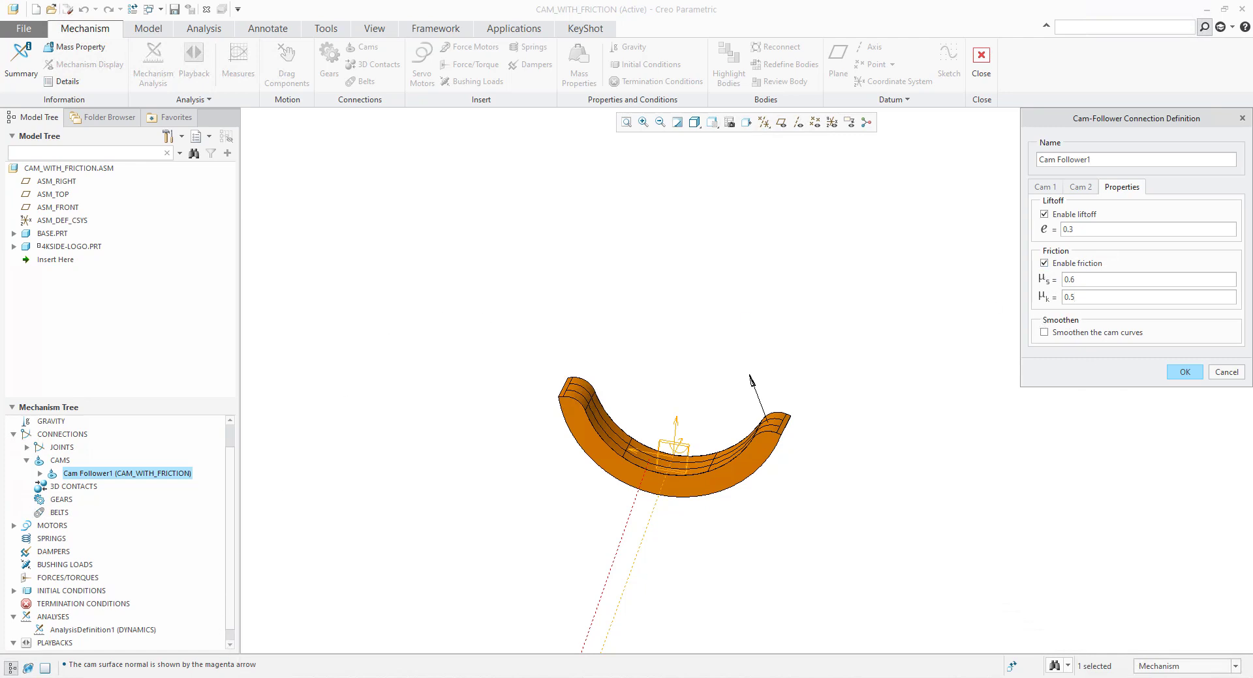
View the static and kinetic friction reference graph unnamed.gif in Photos, then return to Creo.
left_click(241, 620)
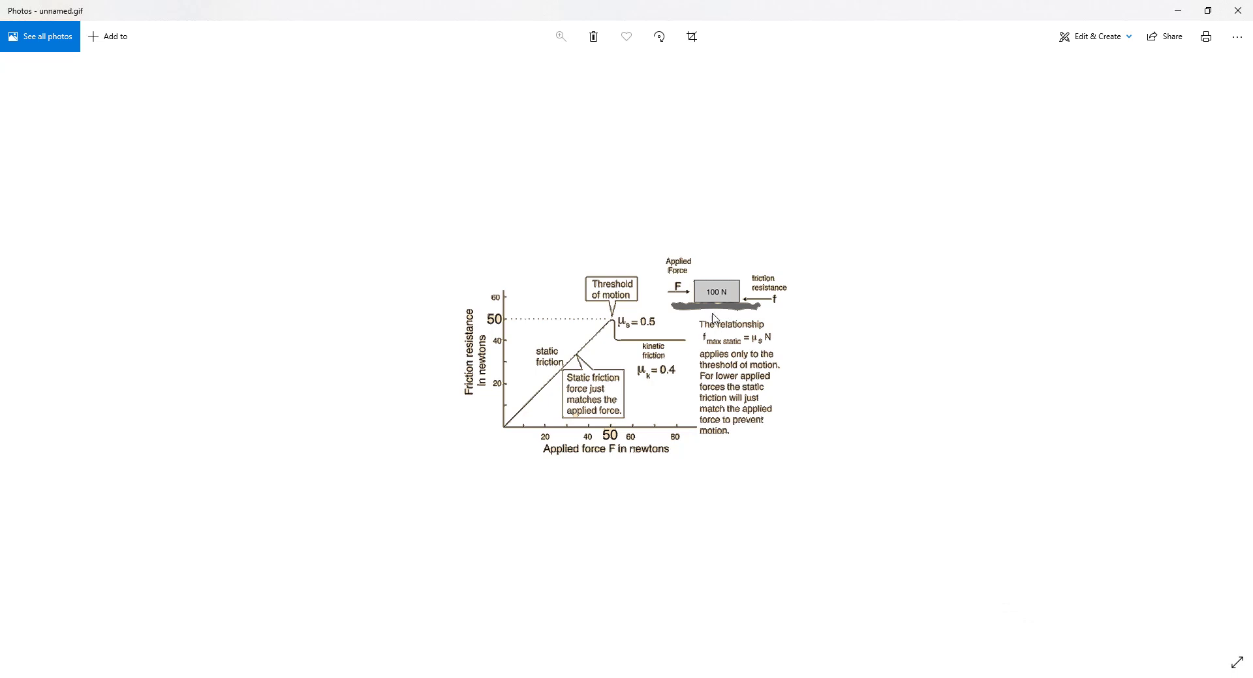
left_click(1173, 10)
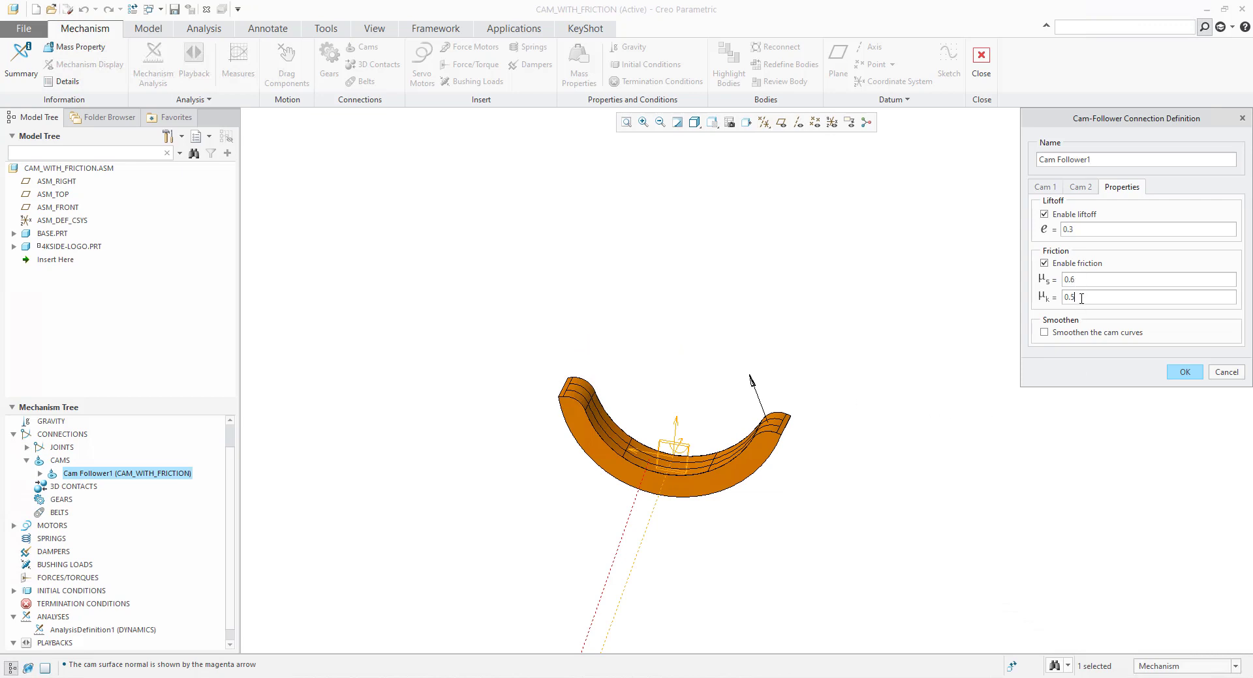
Apply the Cam Follower1 friction settings and restore the disc to the START2 snapshot.
key("Return")
left_click(1181, 373)
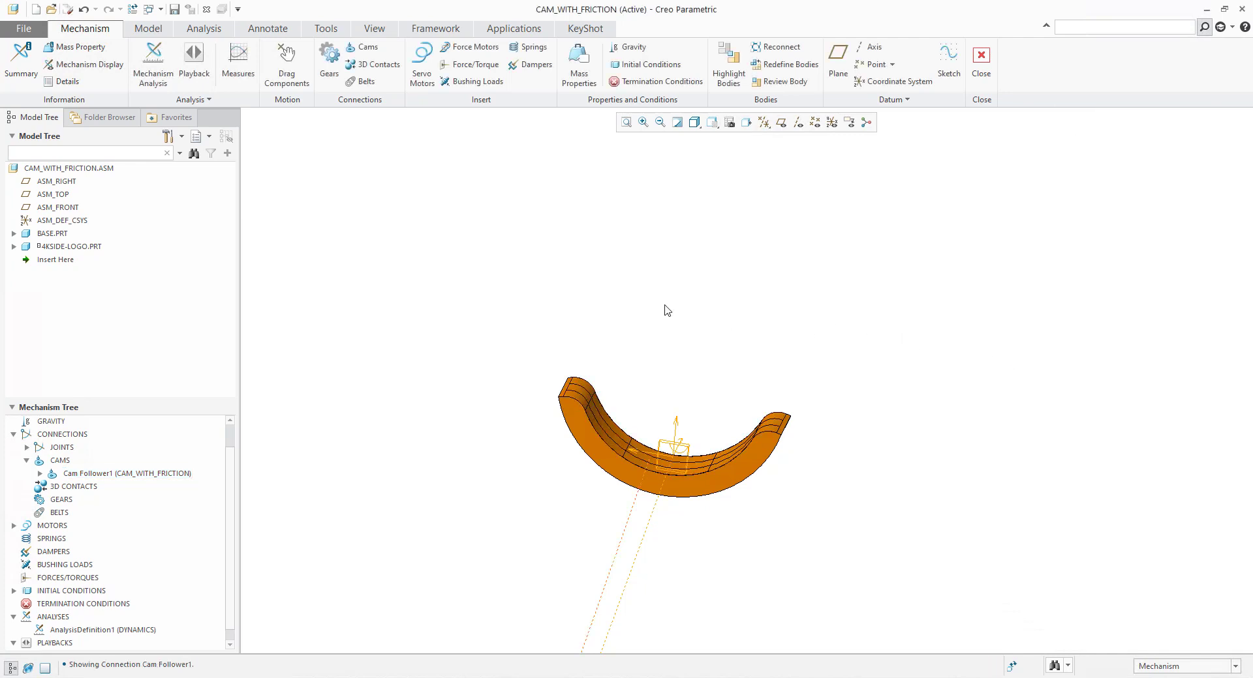
left_click(286, 65)
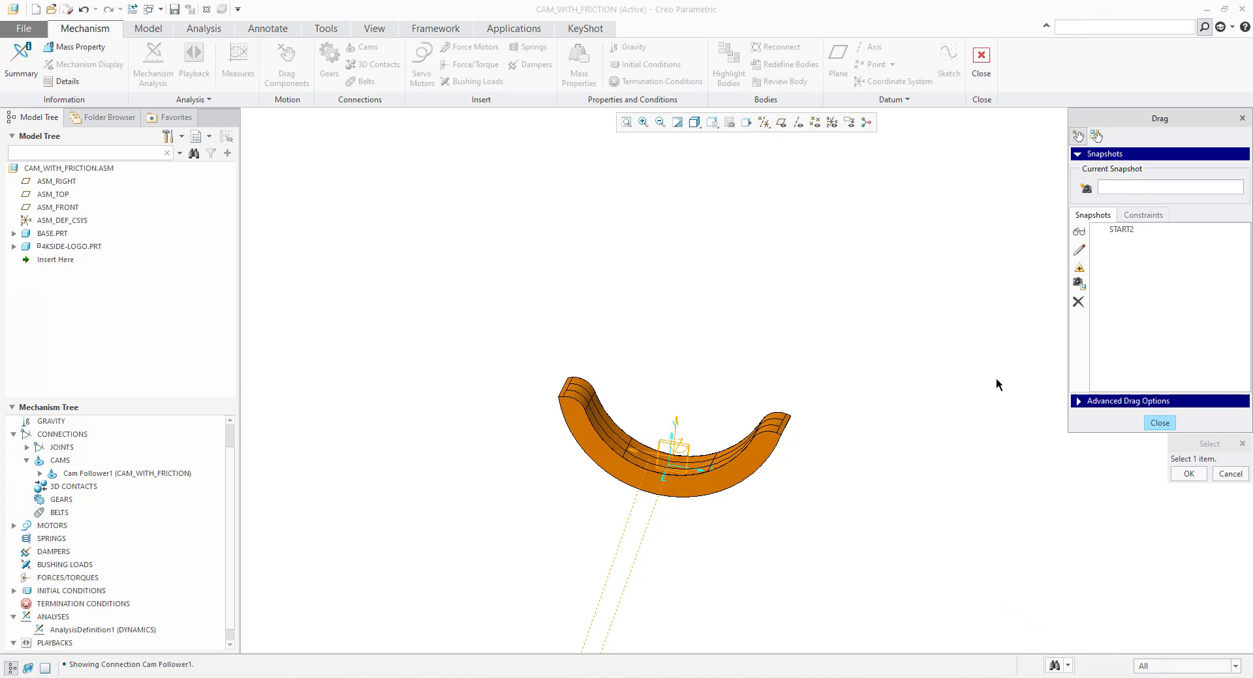
double_click(1120, 231)
left_click(1159, 423)
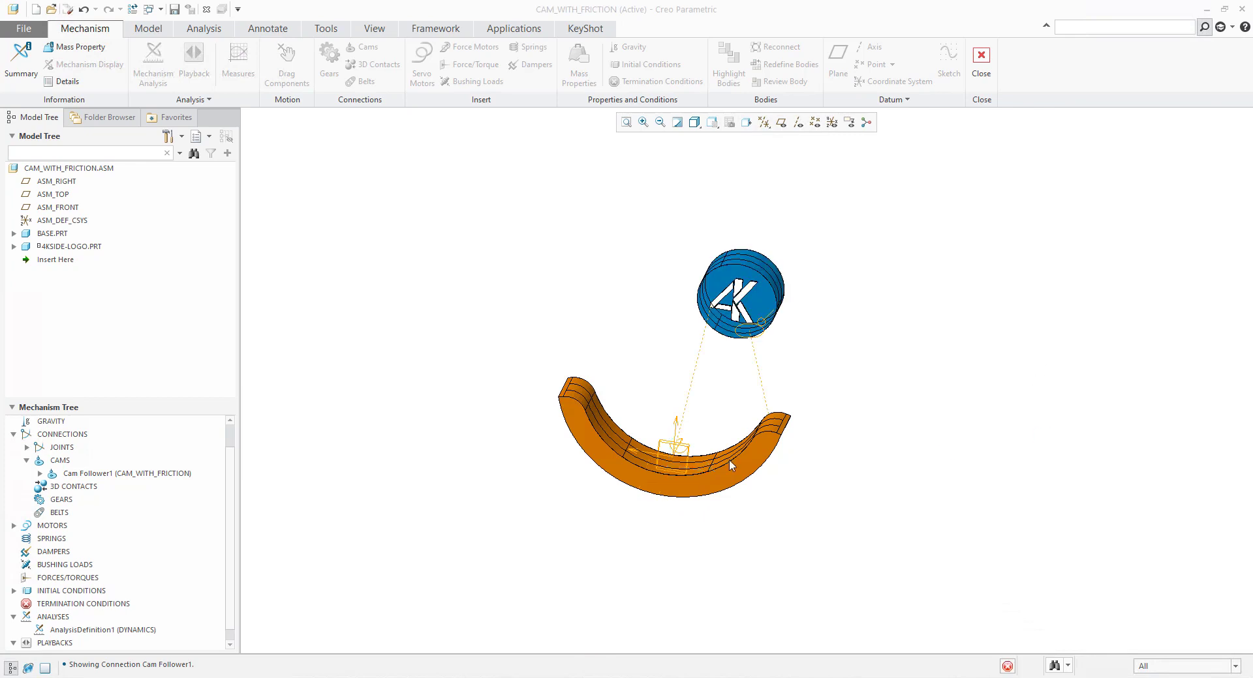
Rerun AnalysisDefinition1, overwriting the previous results.
left_click(110, 632)
left_click(117, 590)
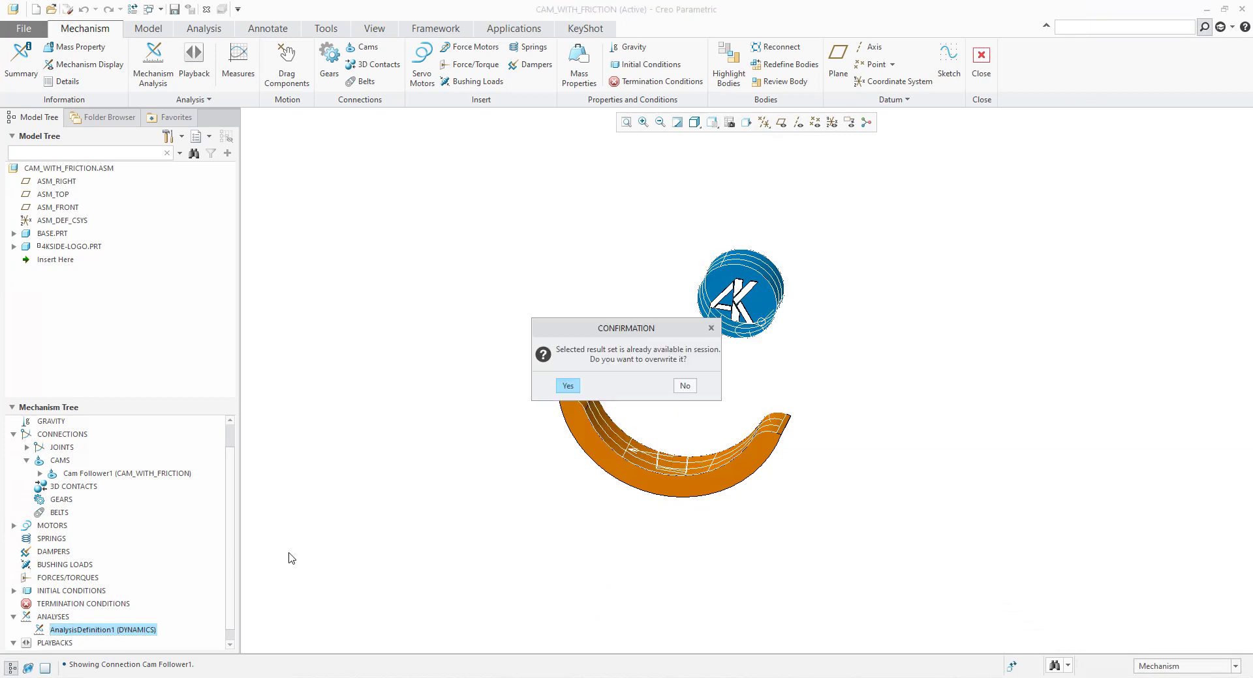
left_click(566, 386)
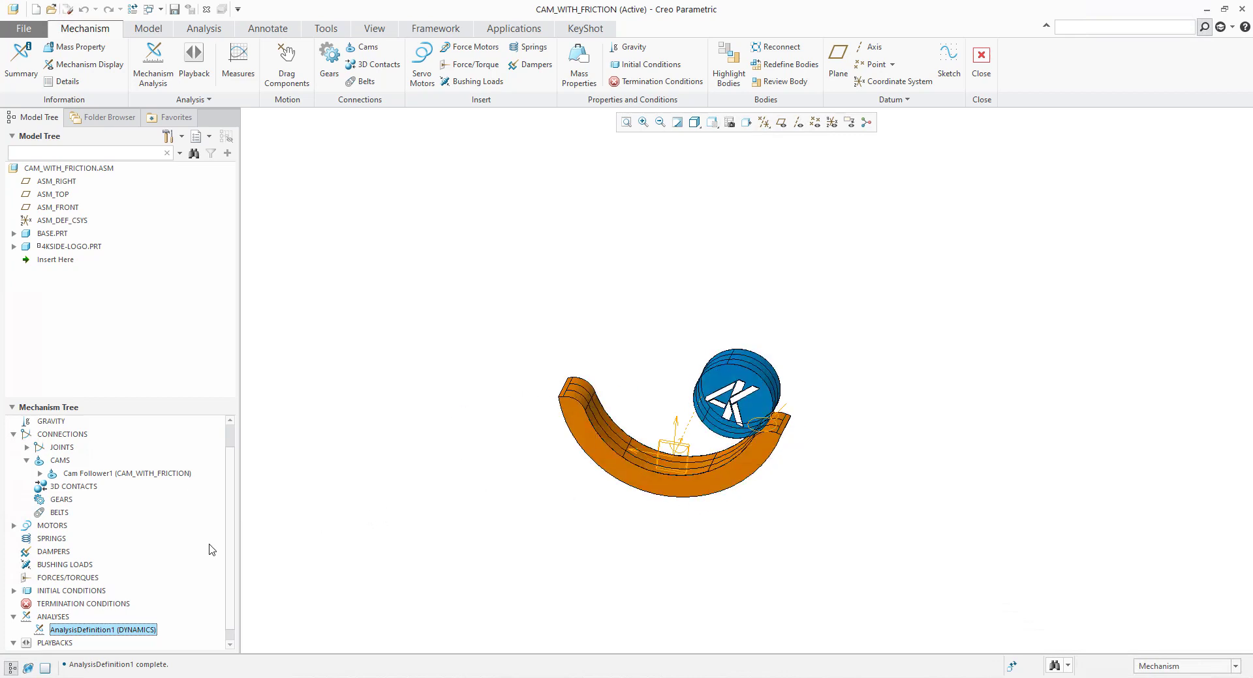
Raise Cam Follower1 friction to static 0.9 and kinetic 0.7.
left_click(139, 474)
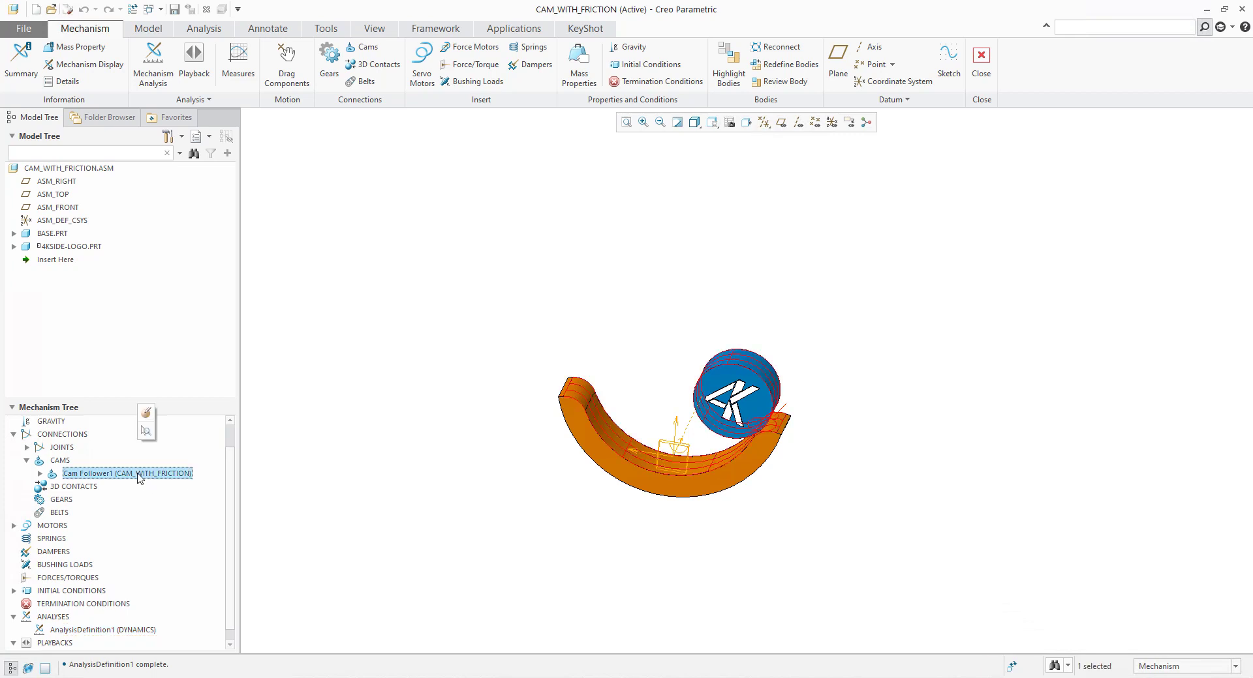
left_click(148, 416)
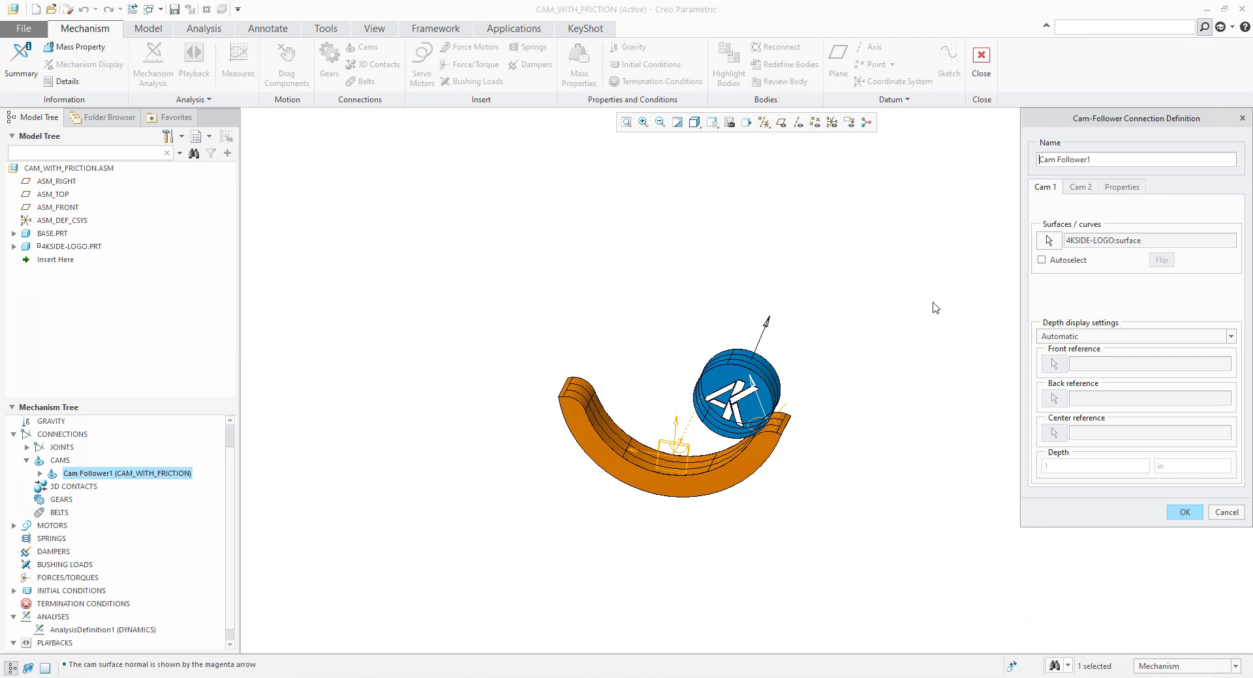
left_click(1118, 189)
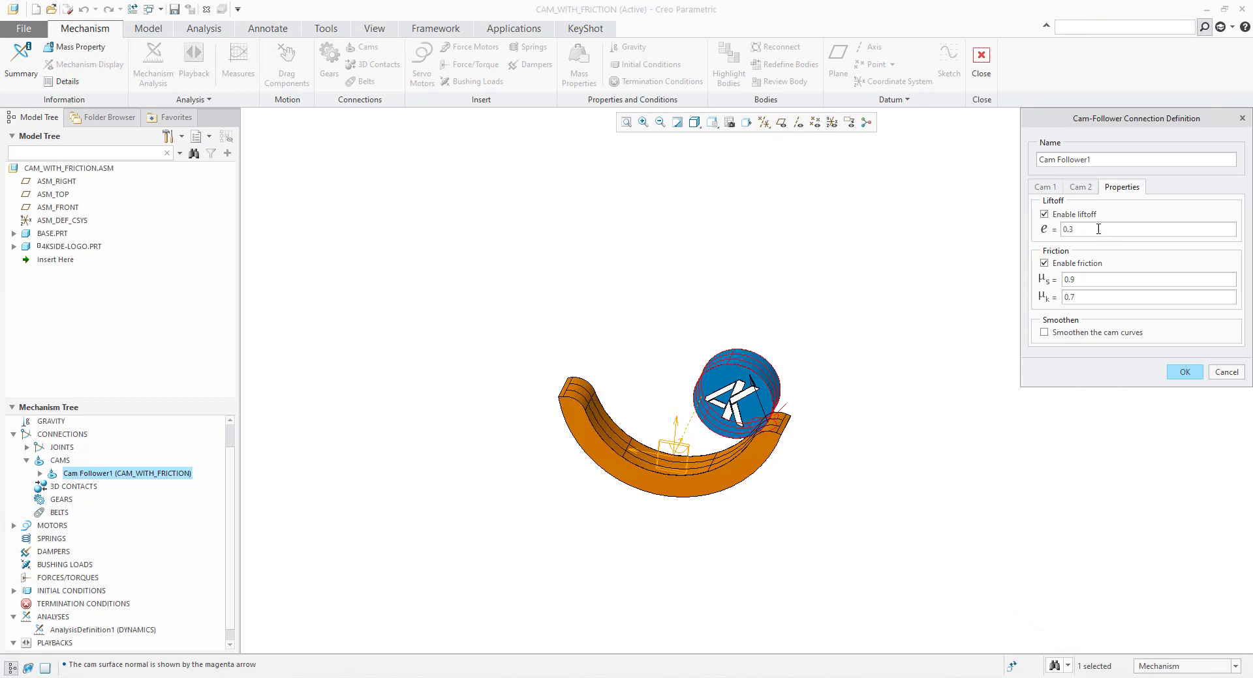
left_click(1185, 373)
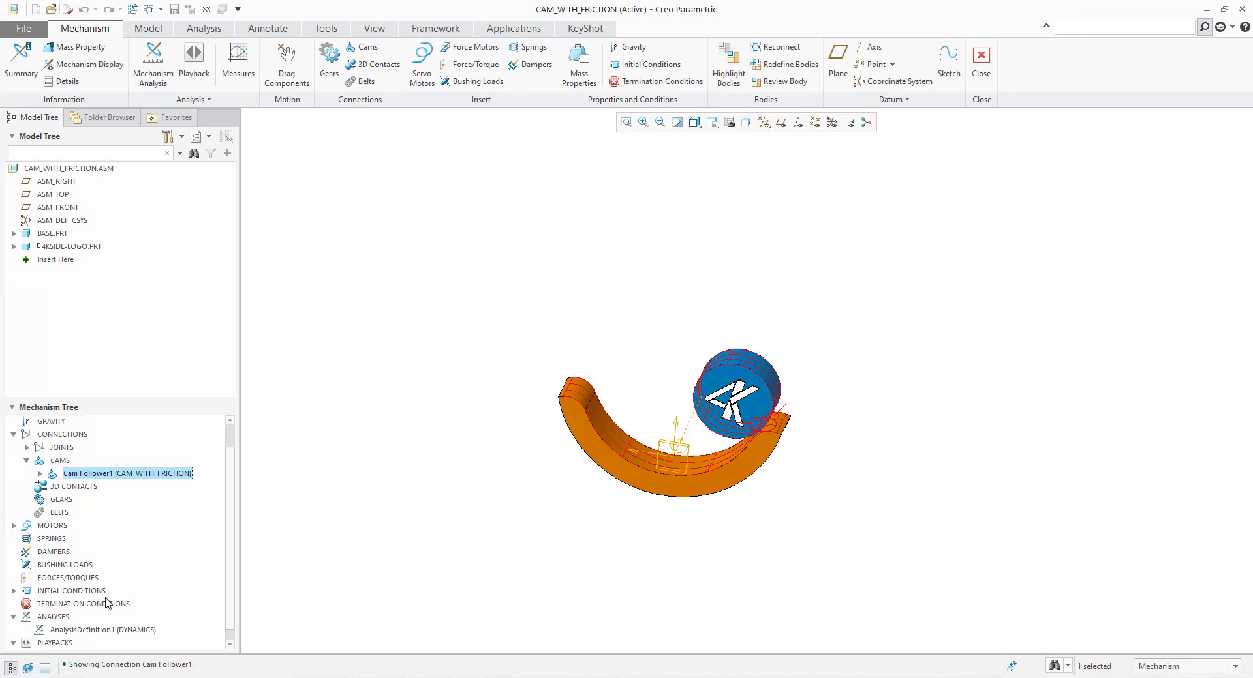
Rerun AnalysisDefinition1, dismiss the 38% no-valid-contact-point failure, and reselect Cam Follower1.
left_click(98, 631)
left_click(105, 590)
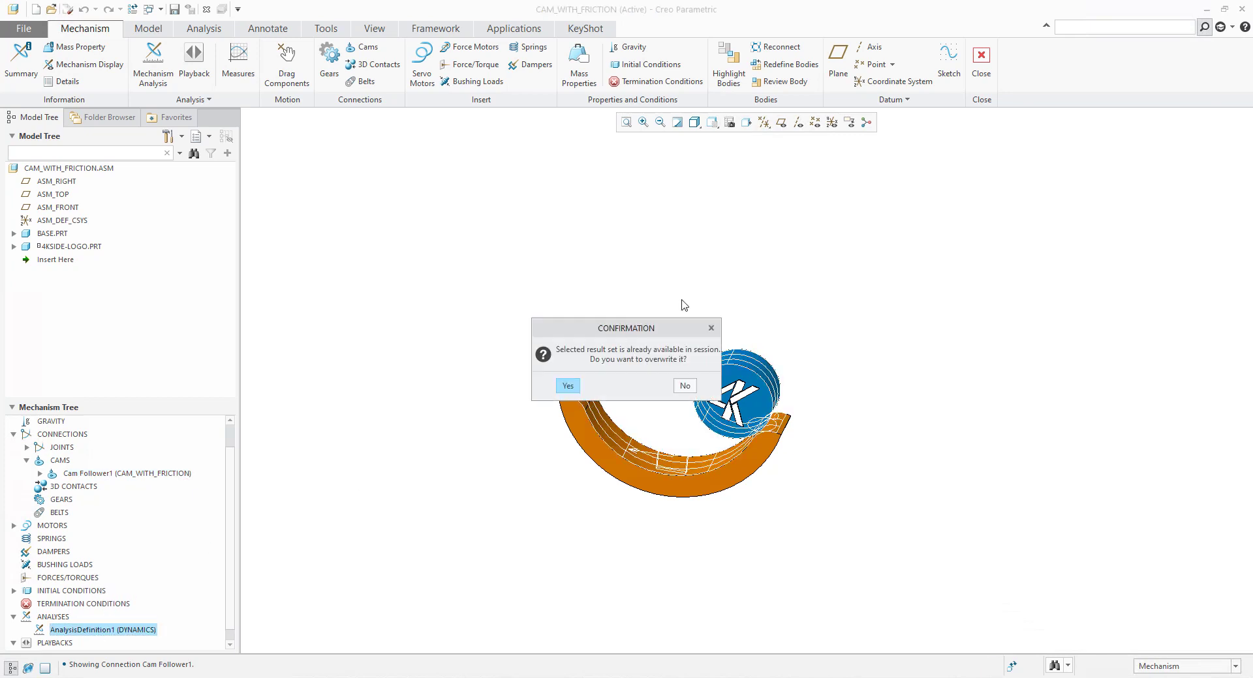
left_click(568, 386)
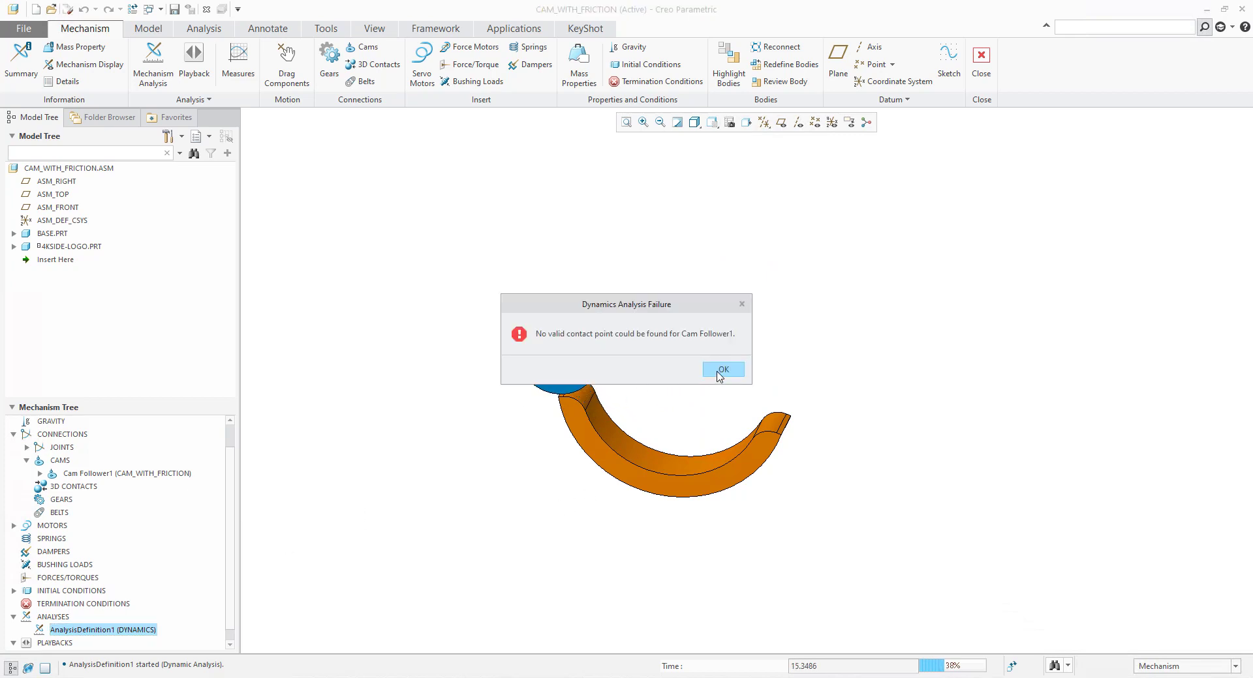
left_click(720, 371)
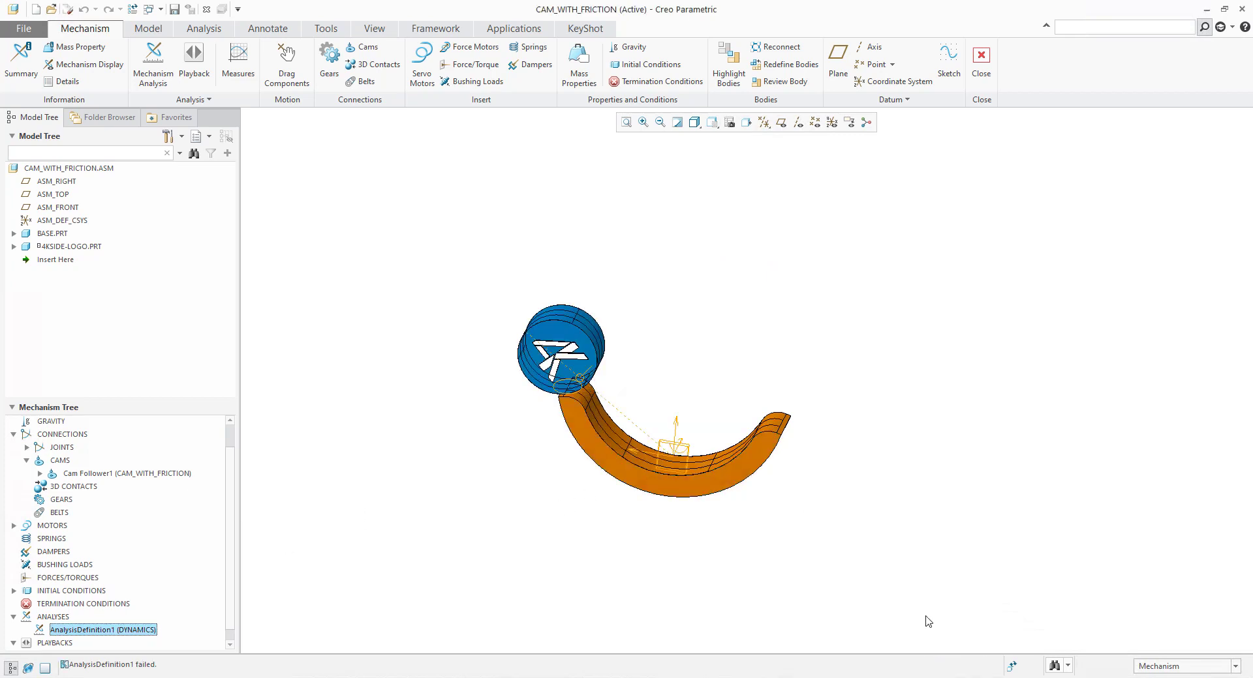
left_click(90, 474)
Lower Cam Follower1 friction to static 0.3 and kinetic 0.2.
left_click(98, 416)
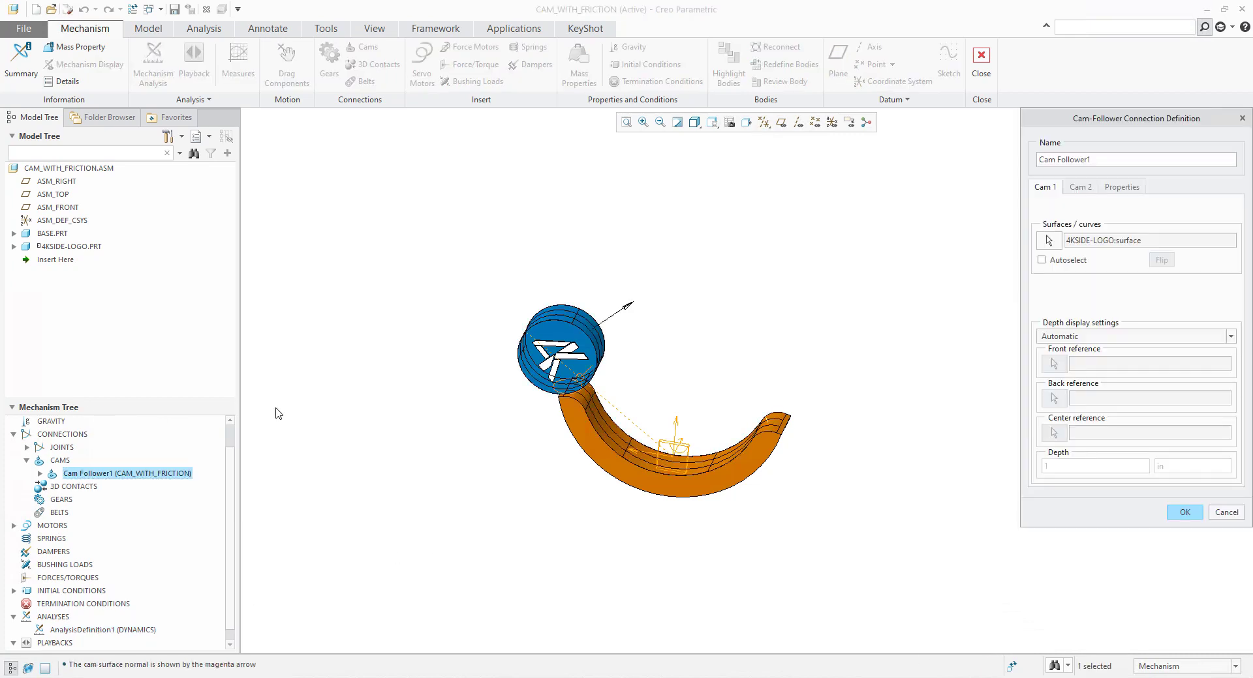
left_click(1112, 189)
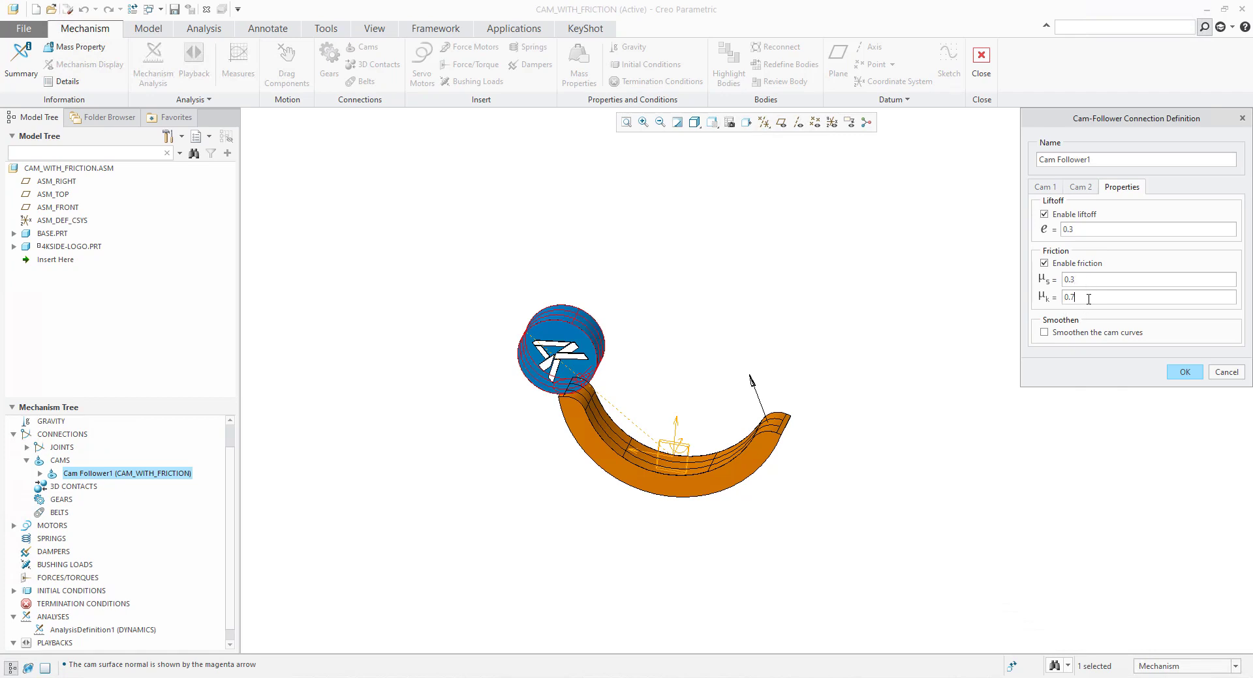
left_click(1195, 374)
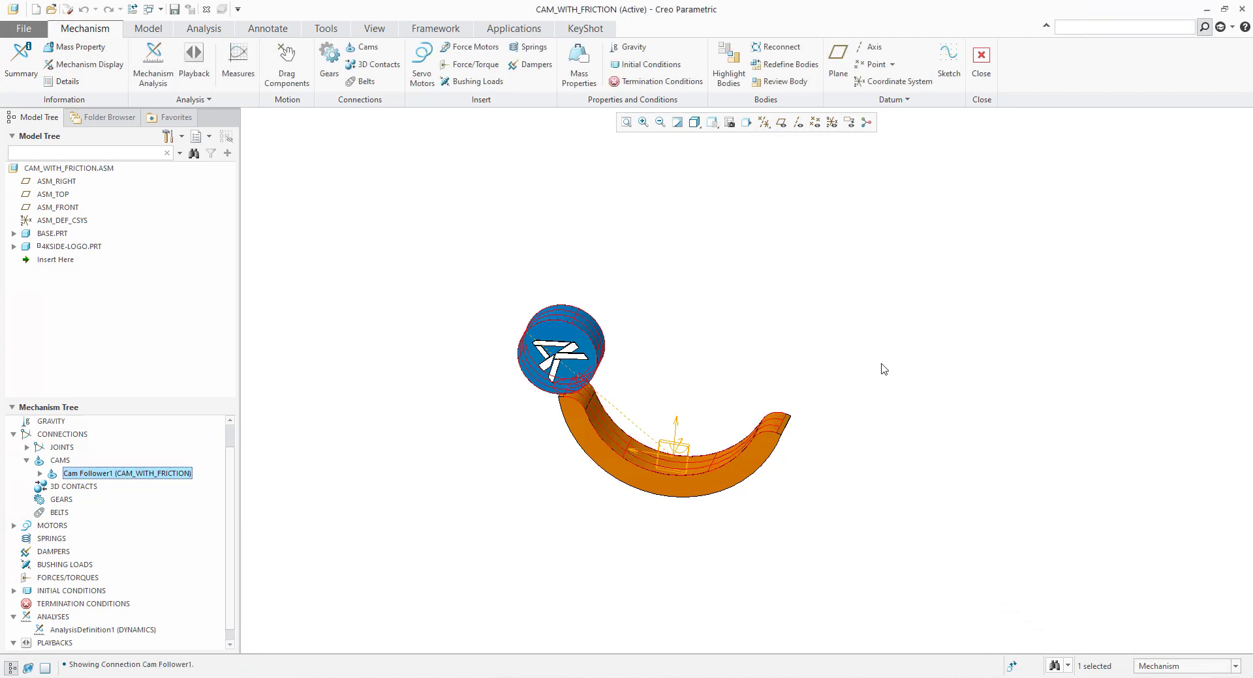
Rerun AnalysisDefinition1, overwriting the old results, so it completes fully.
left_click(98, 631)
left_click(104, 585)
left_click(576, 390)
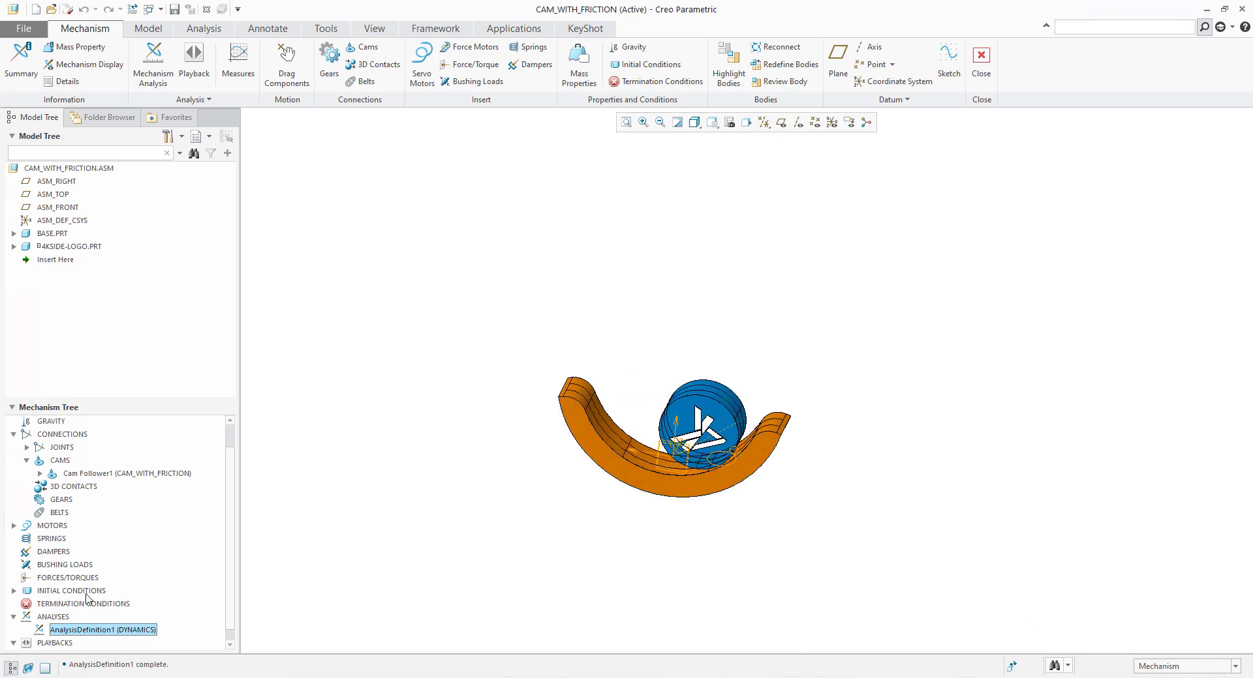
Animate the AnalysisDefinition1 playback at maximum speed, showing the disc dropping toward the base.
left_click(74, 644)
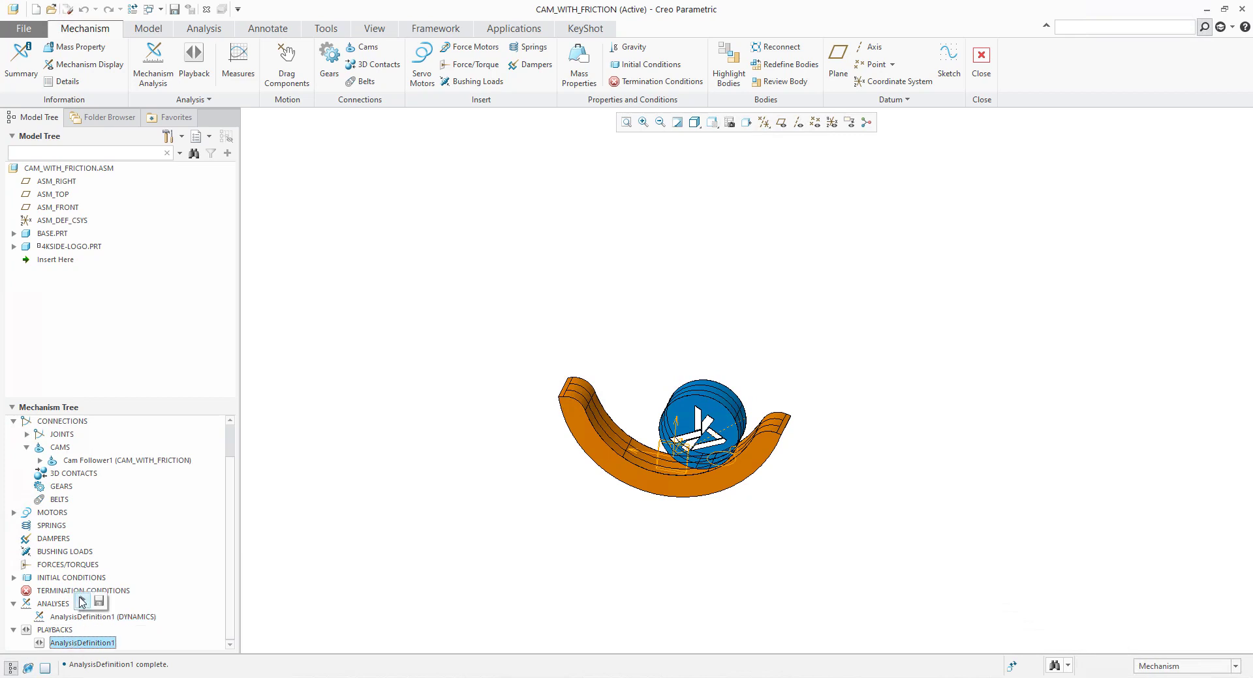
left_click(82, 602)
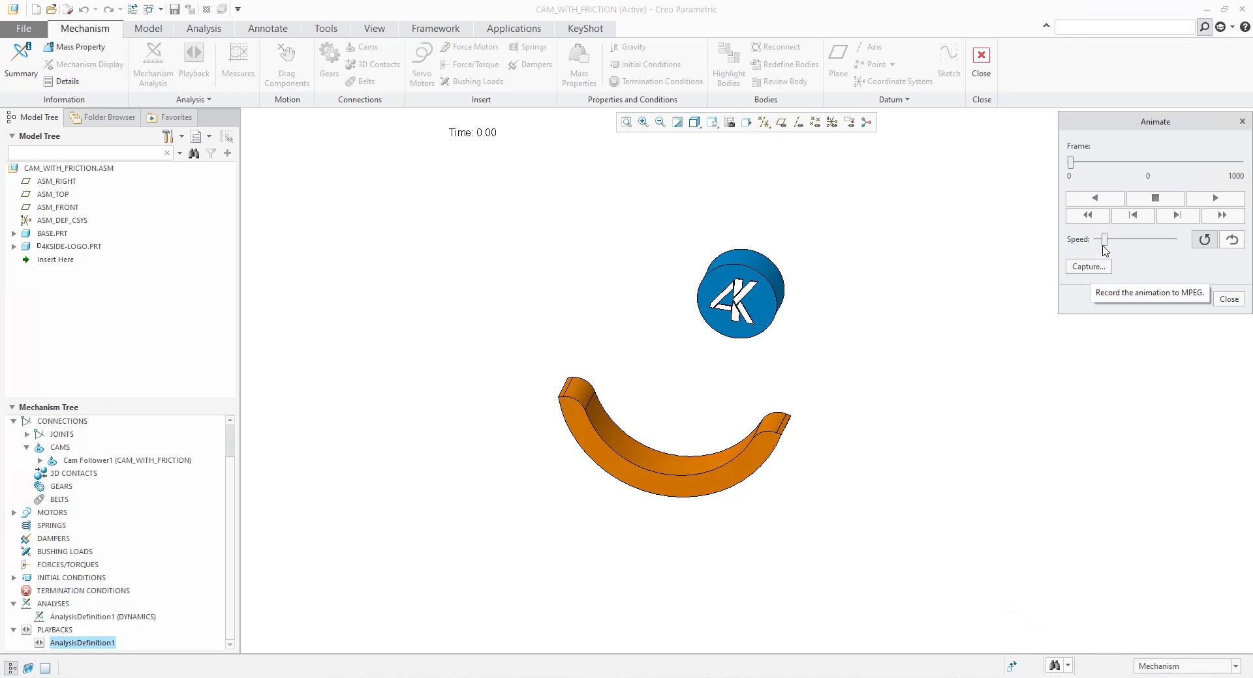
left_click_drag(1104, 241, 1186, 243)
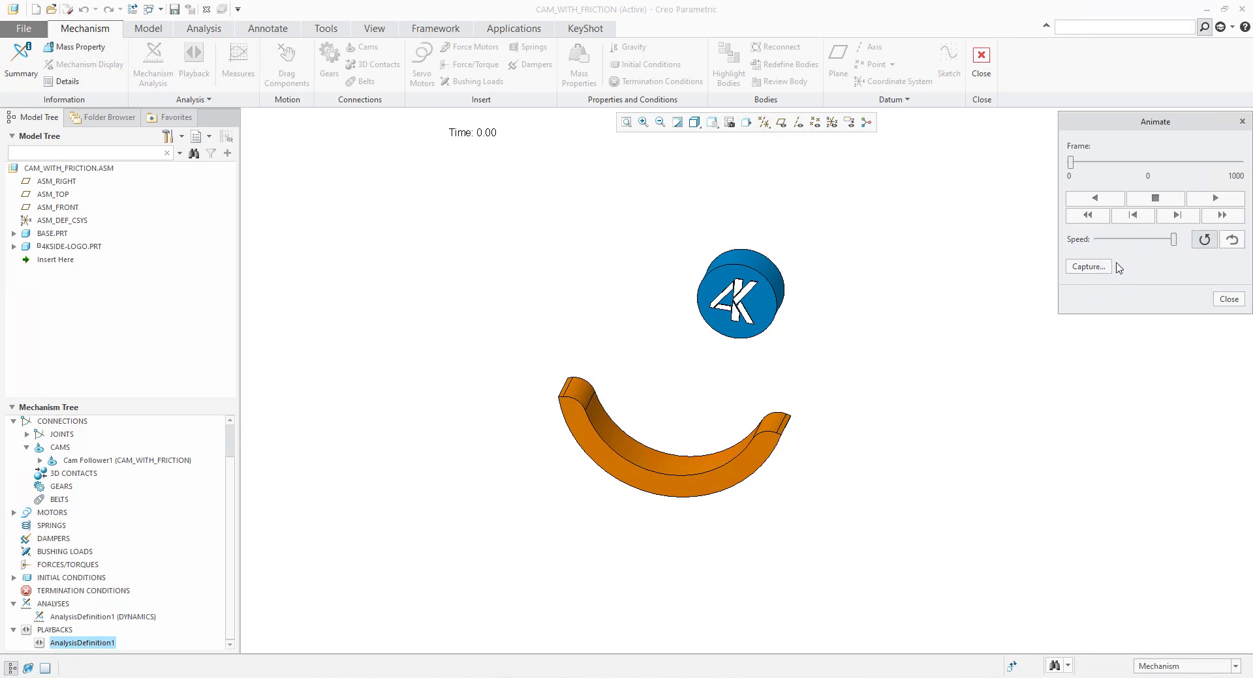
left_click(1215, 199)
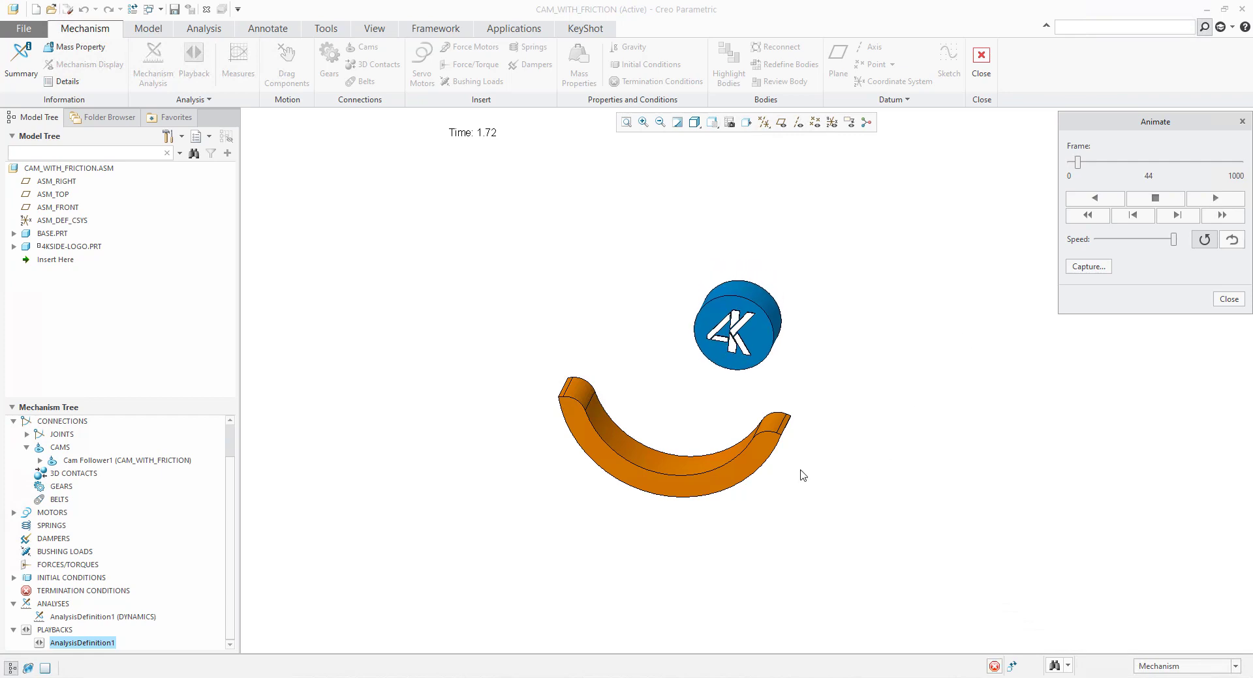